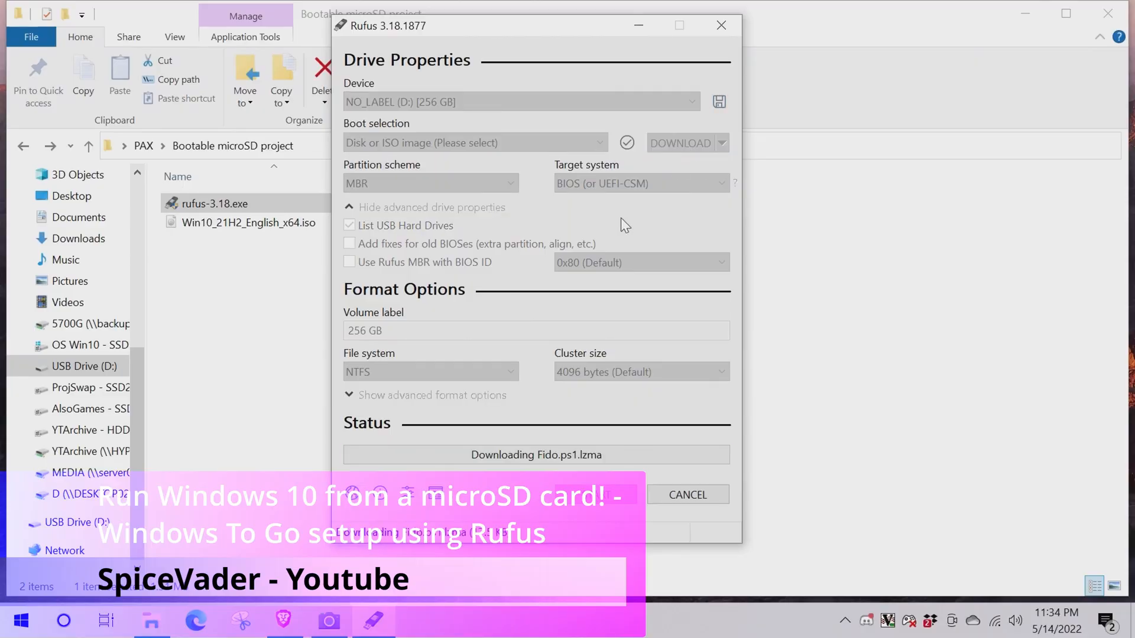
# Choose Windows 10 as the ISO version to download in Rufus
pyautogui.click(474, 302)
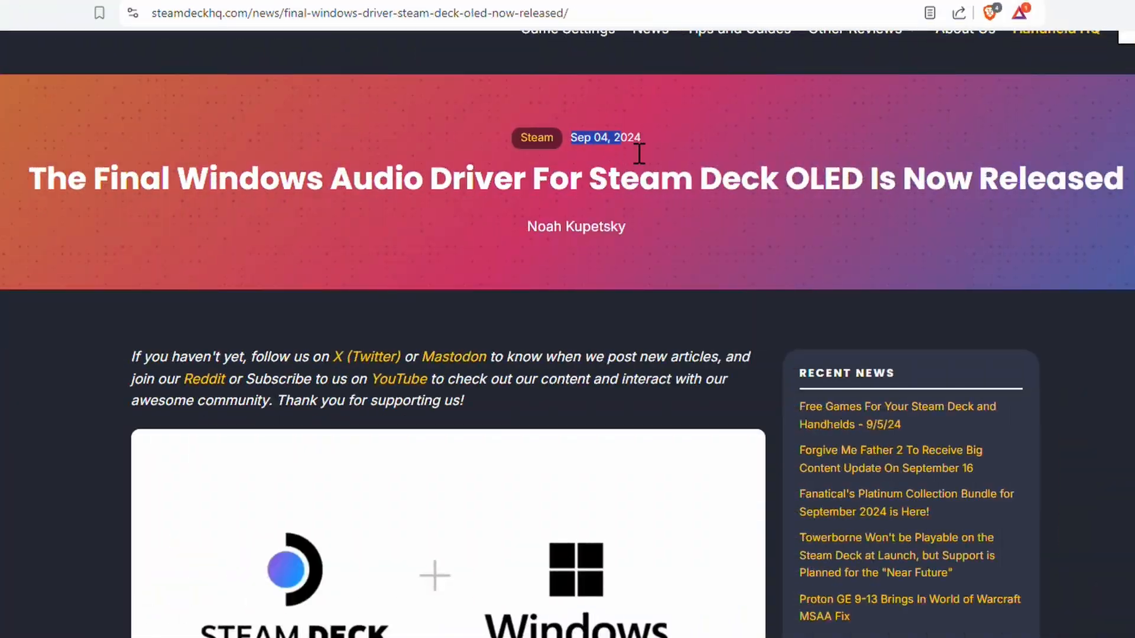
pyautogui.scroll(-5, 626, 324)
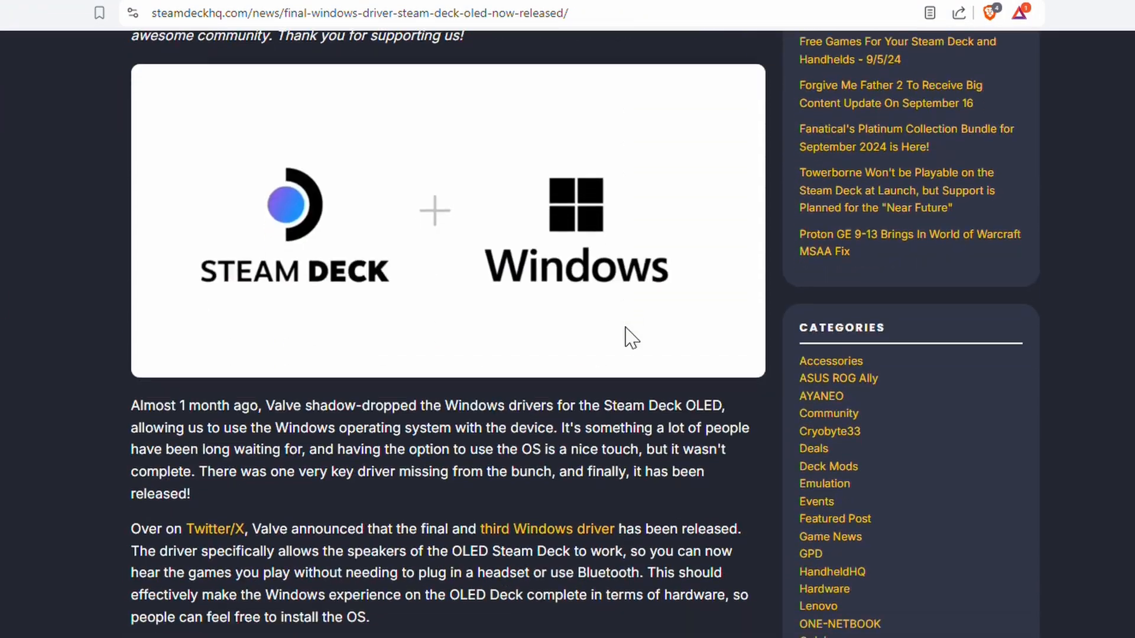
pyautogui.scroll(-3, 629, 337)
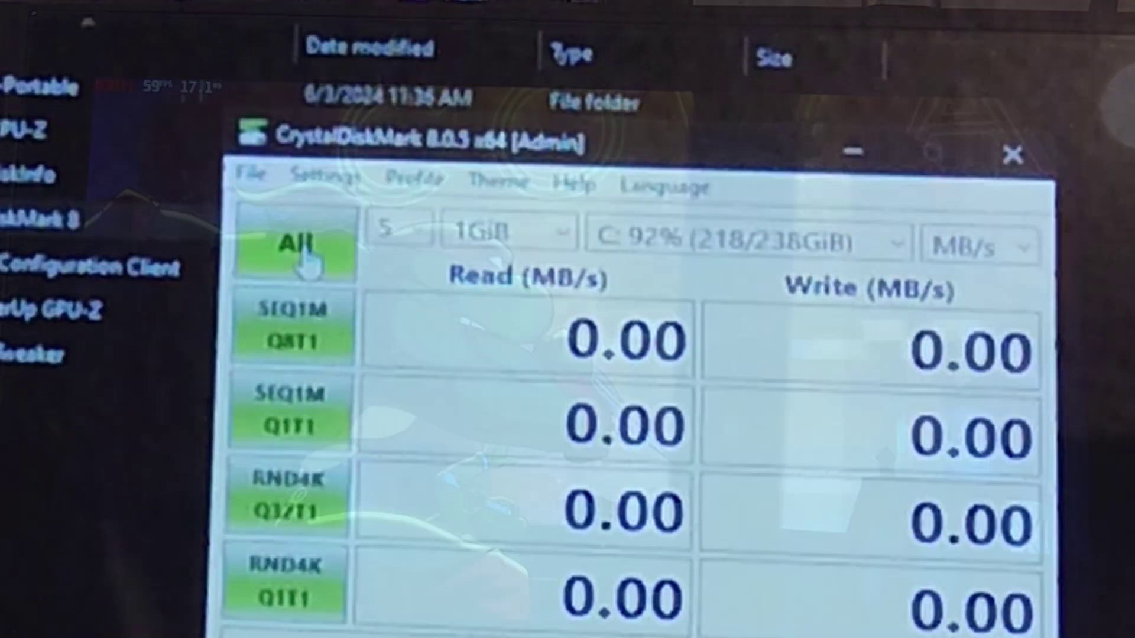
# Go to the Bazzite download page and the Universal Blue dual boot guide address
pyautogui.click(303, 250)
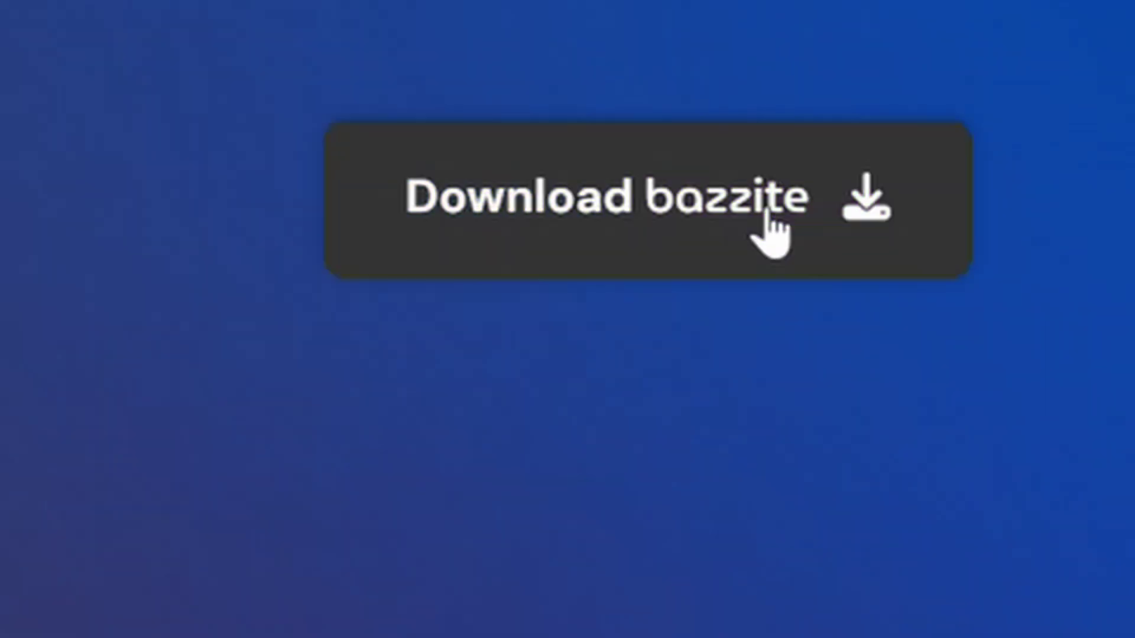
pyautogui.click(768, 233)
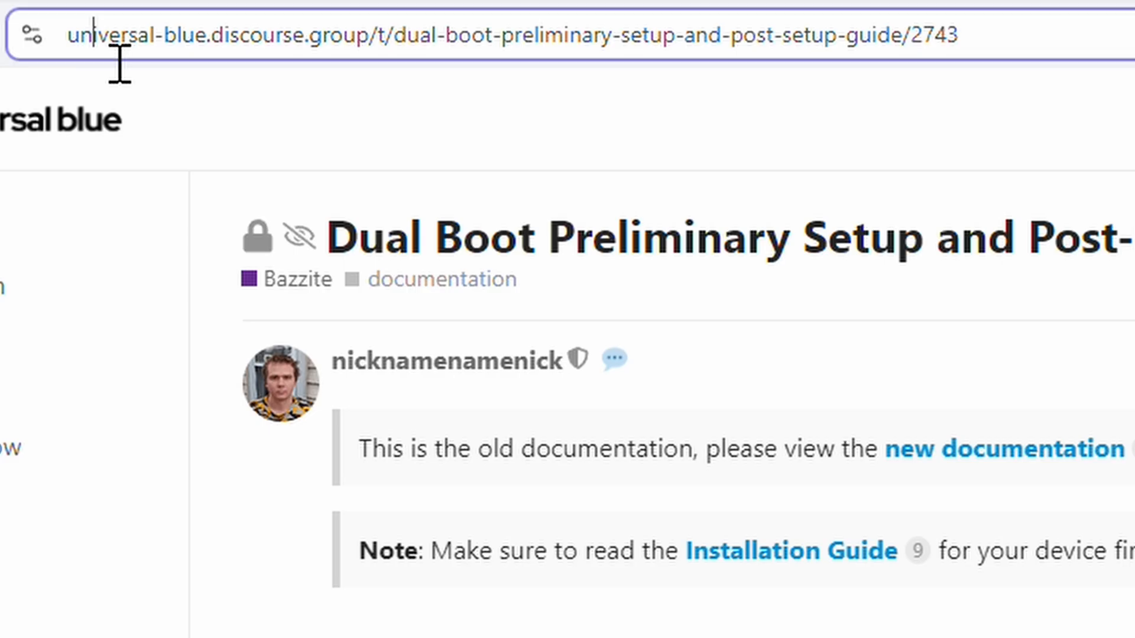
pyautogui.click(80, 37)
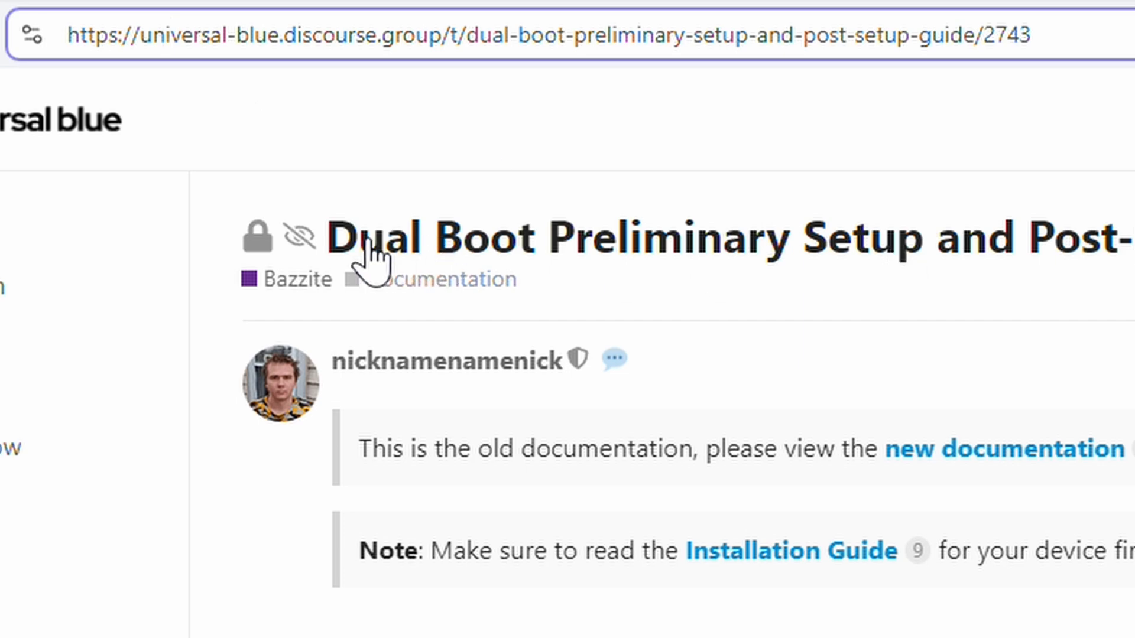
pyautogui.scroll(-5, 1123, 395)
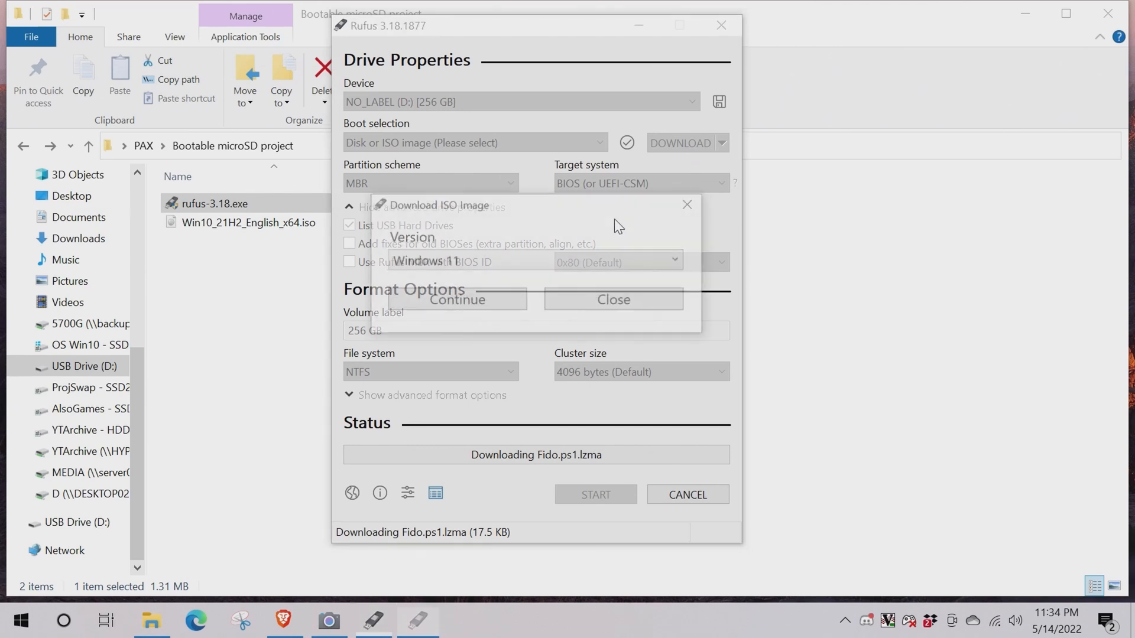
pyautogui.click(473, 263)
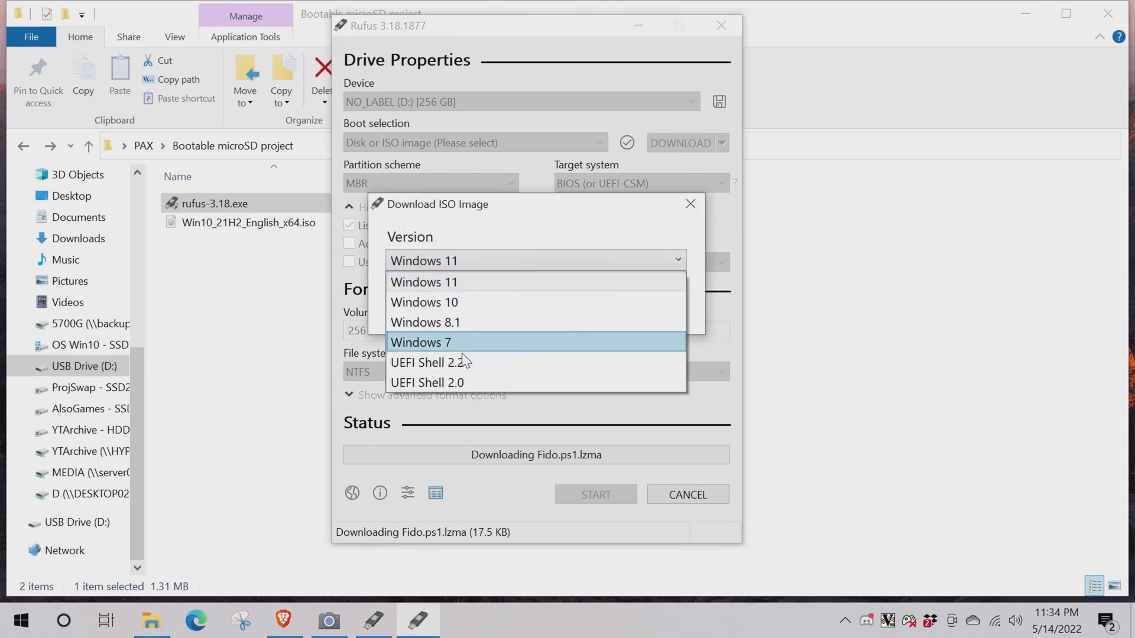
# Choose Windows 11 as the ISO version to download in Rufus
pyautogui.click(481, 284)
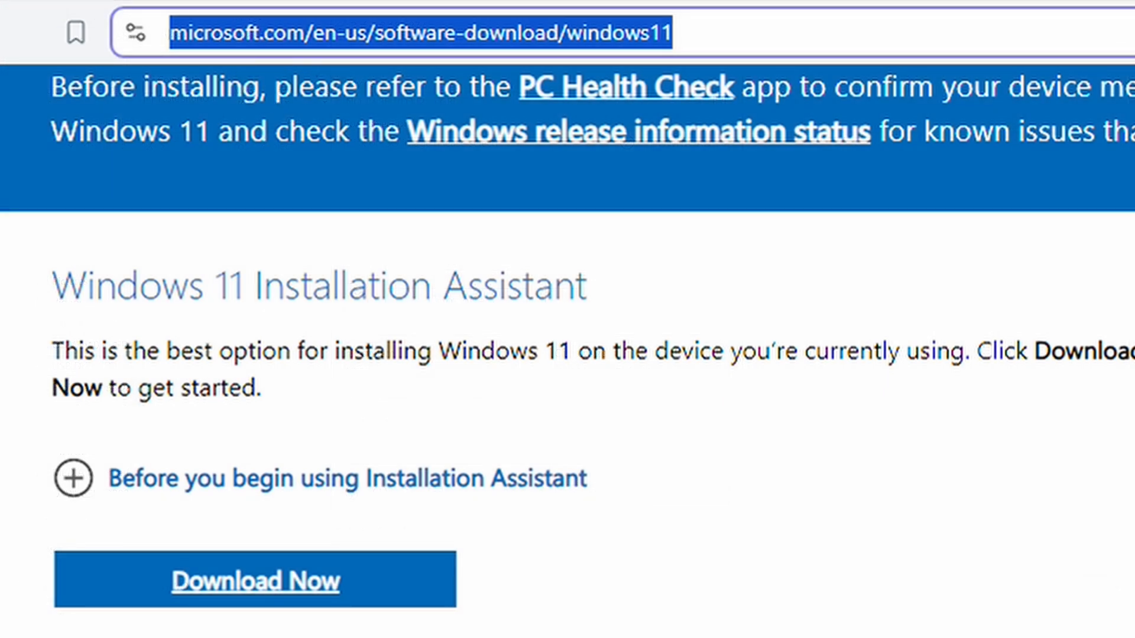
pyautogui.scroll(-15, 79, 576)
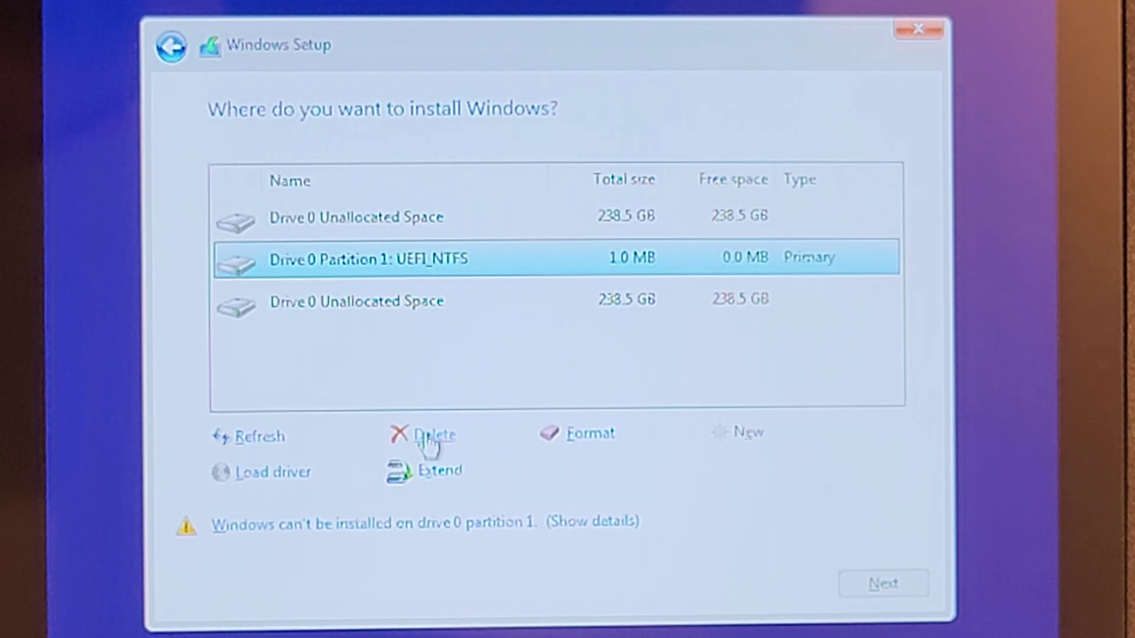
# Delete an internal-drive partition and correct the oobe\BypassNRO command at the prompt
pyautogui.click(427, 436)
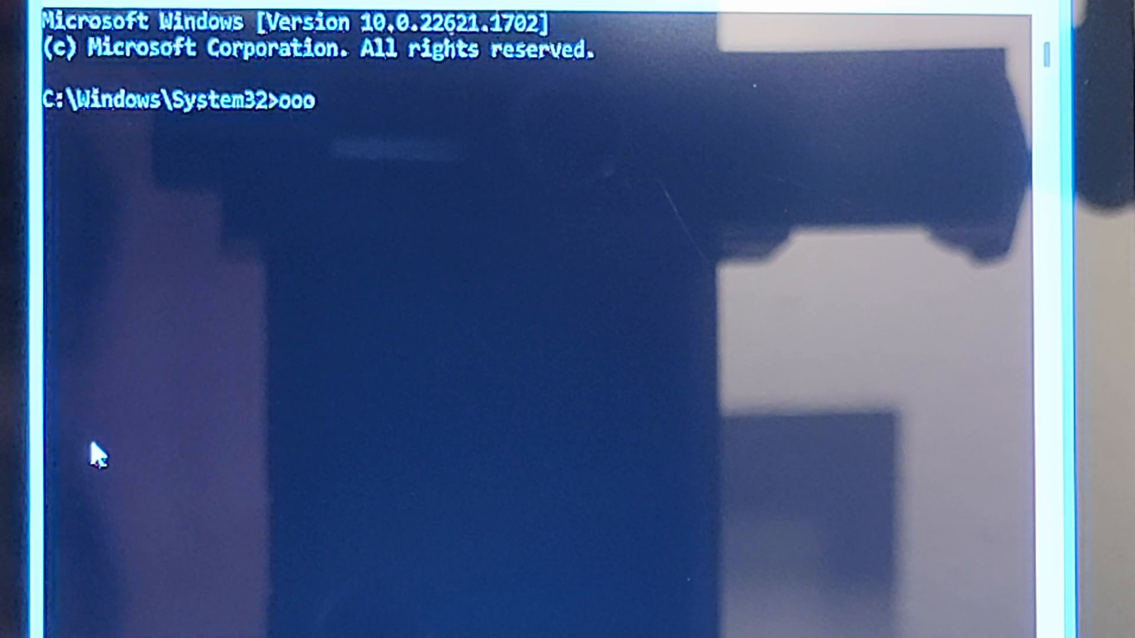
pyautogui.press('BackSpace')
pyautogui.write('be')
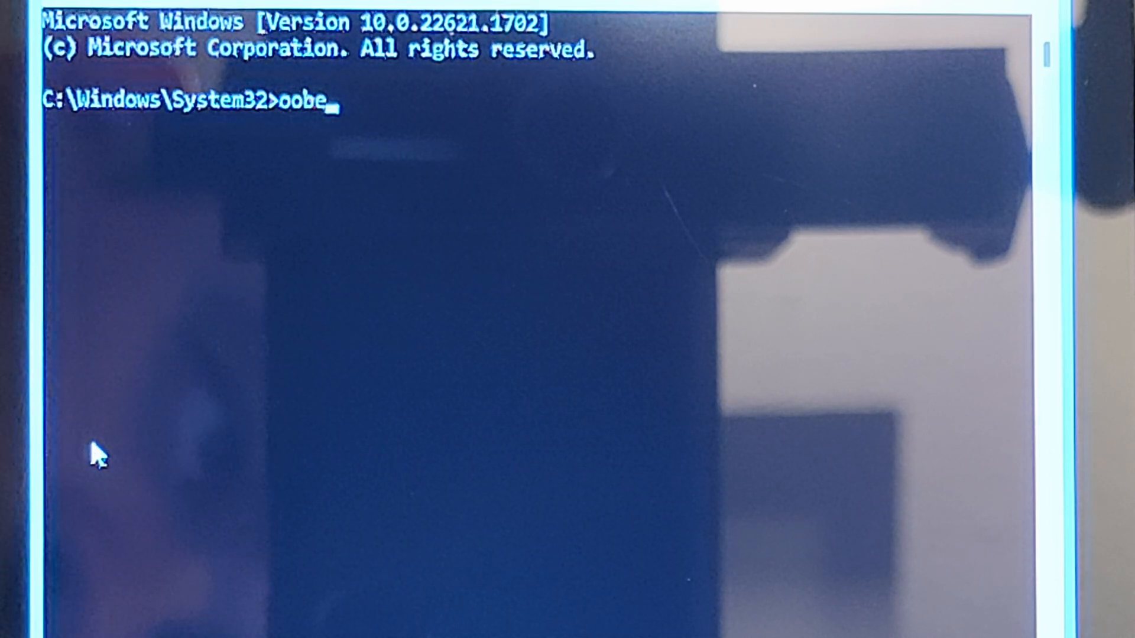
pyautogui.write('\\Bypass')
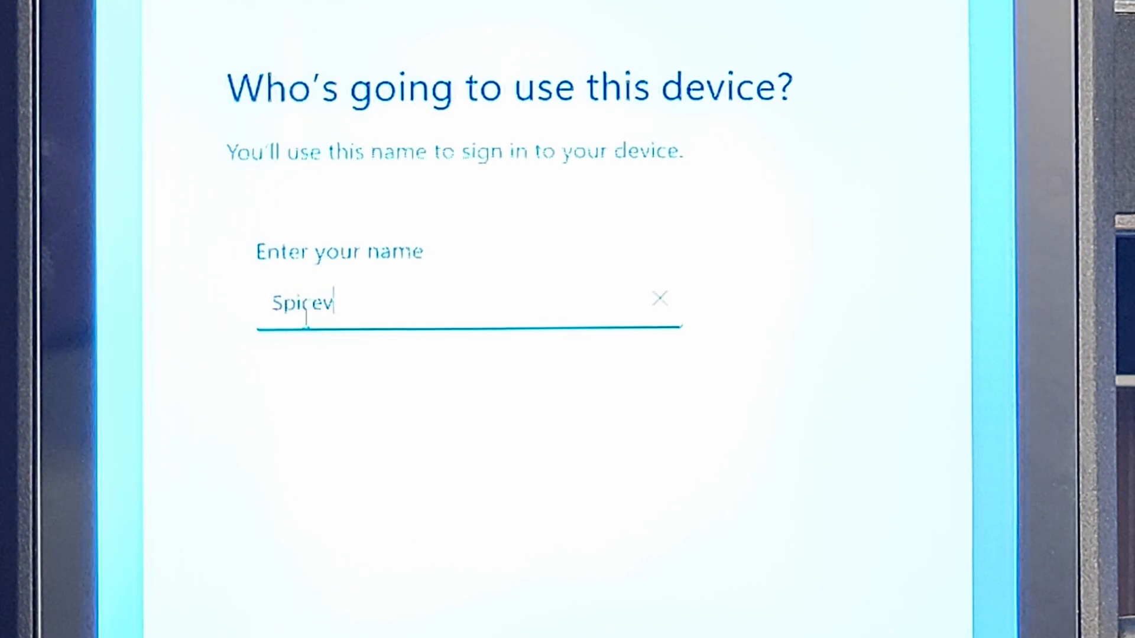
pyautogui.write('er')
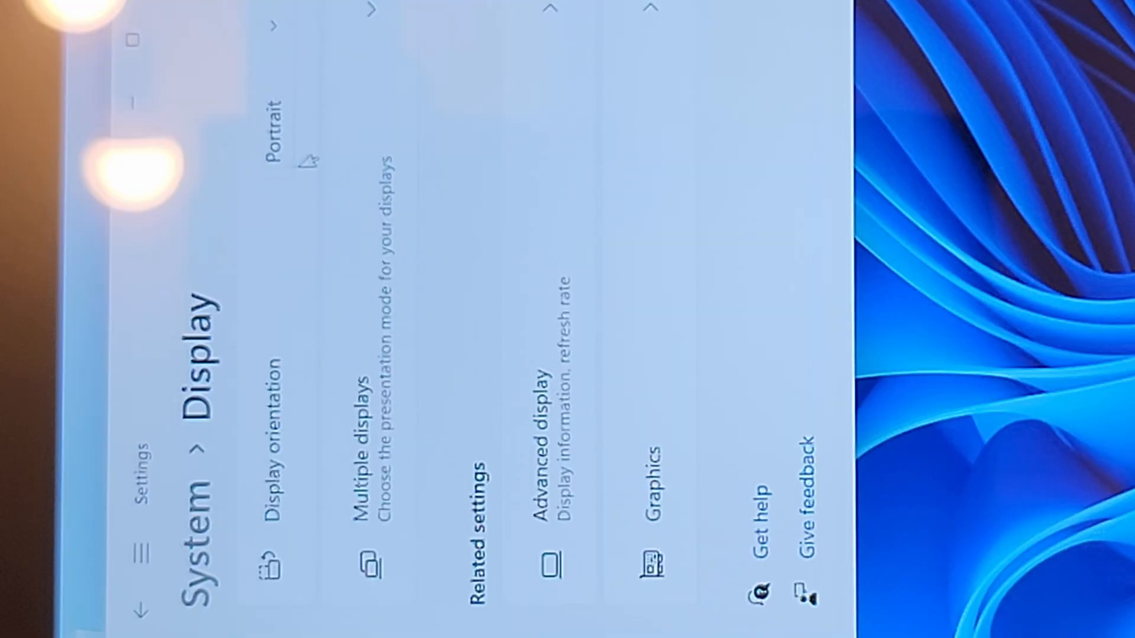
# Set the display orientation to Landscape
pyautogui.click(295, 149)
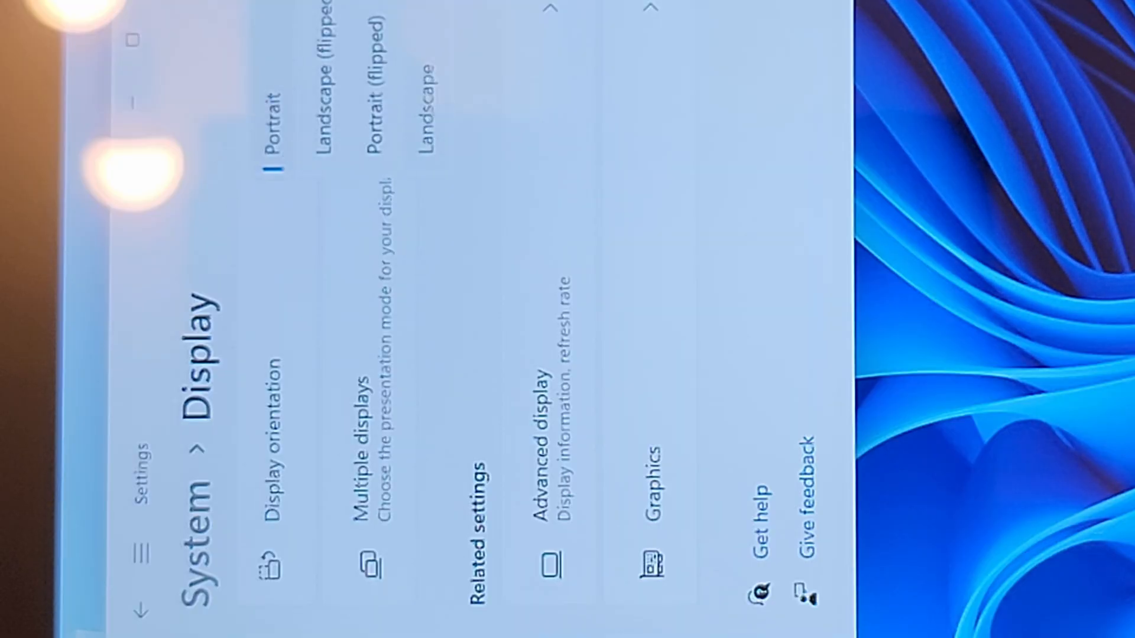
pyautogui.click(425, 108)
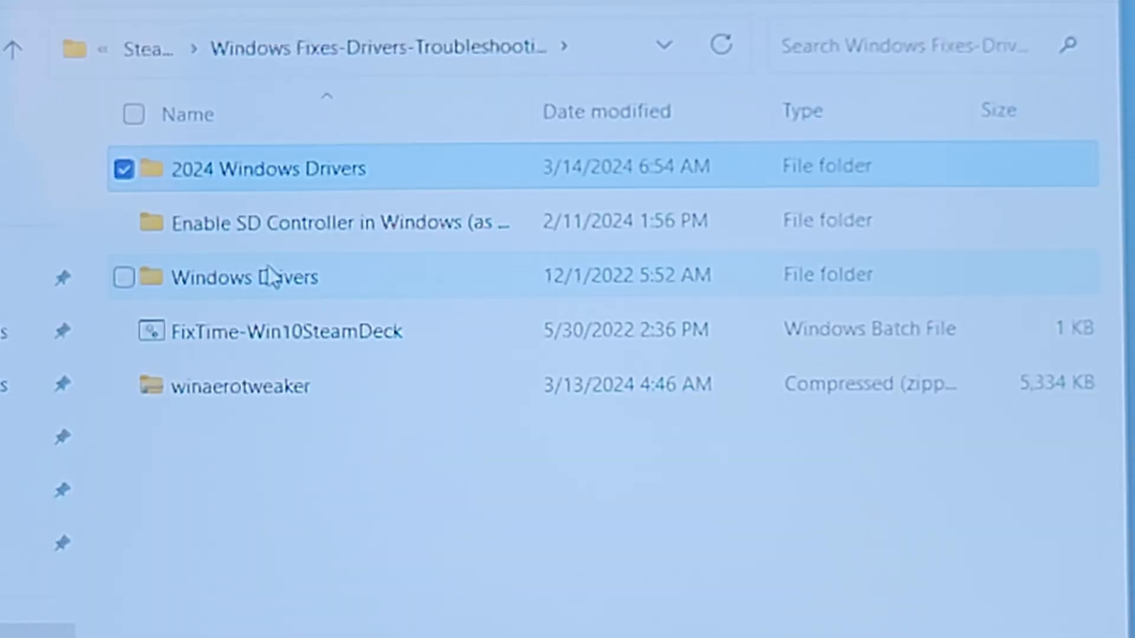
# From the 2024 Windows Drivers folder, launch the BayHub SD card driver setup and allow it to run
pyautogui.press('Return')
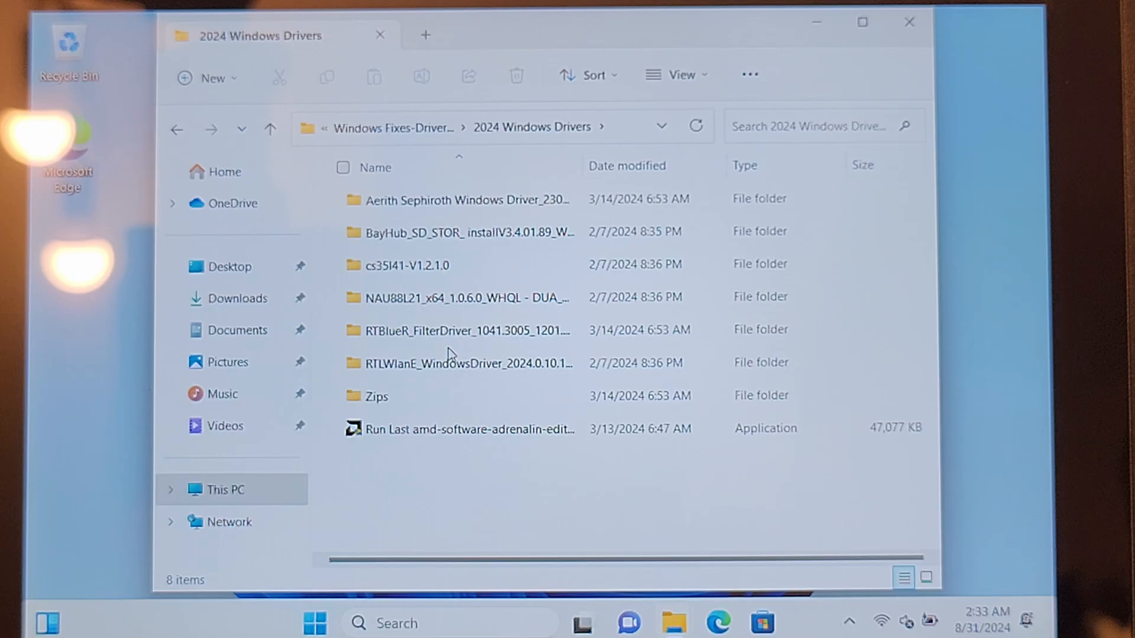
pyautogui.press('Down')
pyautogui.press('Return')
pyautogui.press('Down')
pyautogui.press('BackSpace')
pyautogui.press('Down')
pyautogui.press('Down')
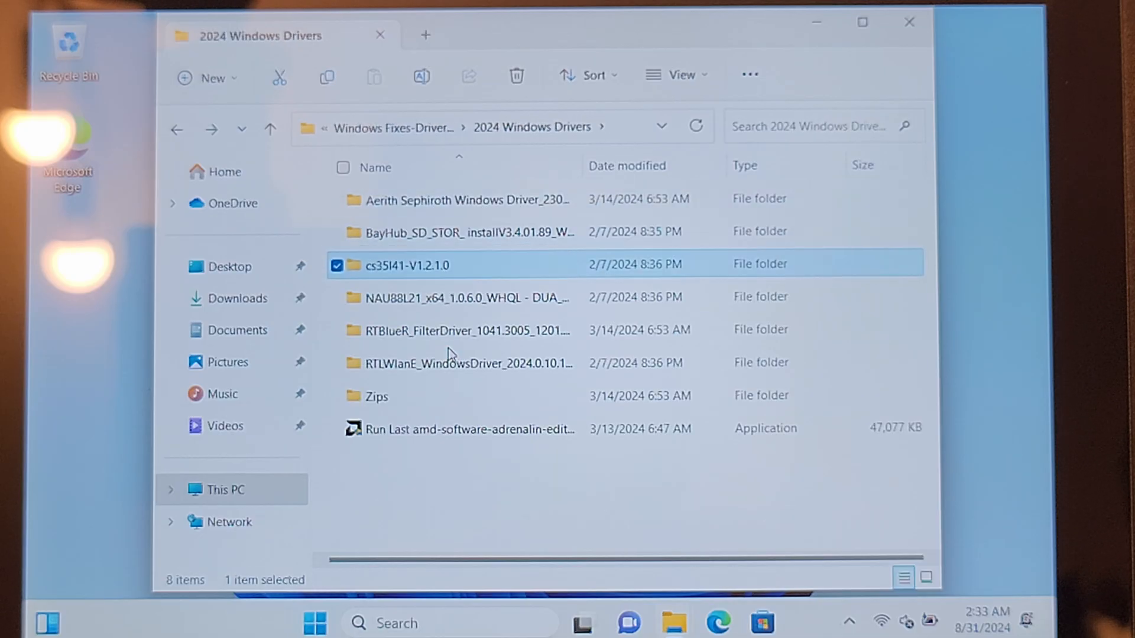
pyautogui.press('Up')
pyautogui.press('Return')
pyautogui.press('Down')
pyautogui.press('Down')
pyautogui.press('Return')
pyautogui.press('Return')
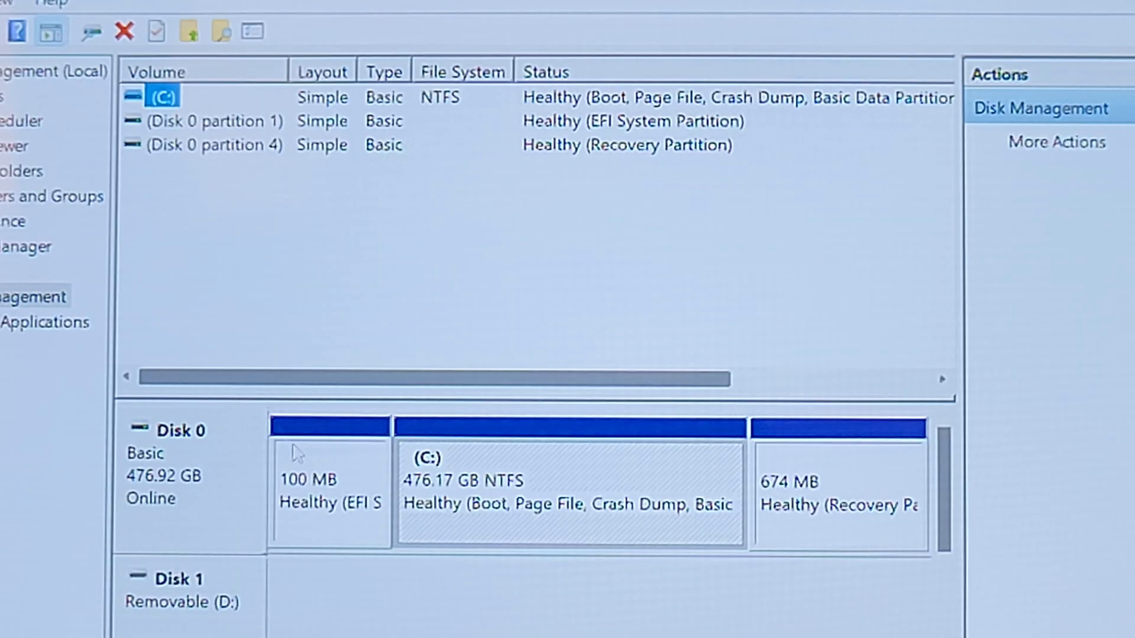
# Shrink the C: partition by 266245 MB, leaving 260 GB of unallocated space
pyautogui.rightClick(552, 510)
pyautogui.click(626, 334)
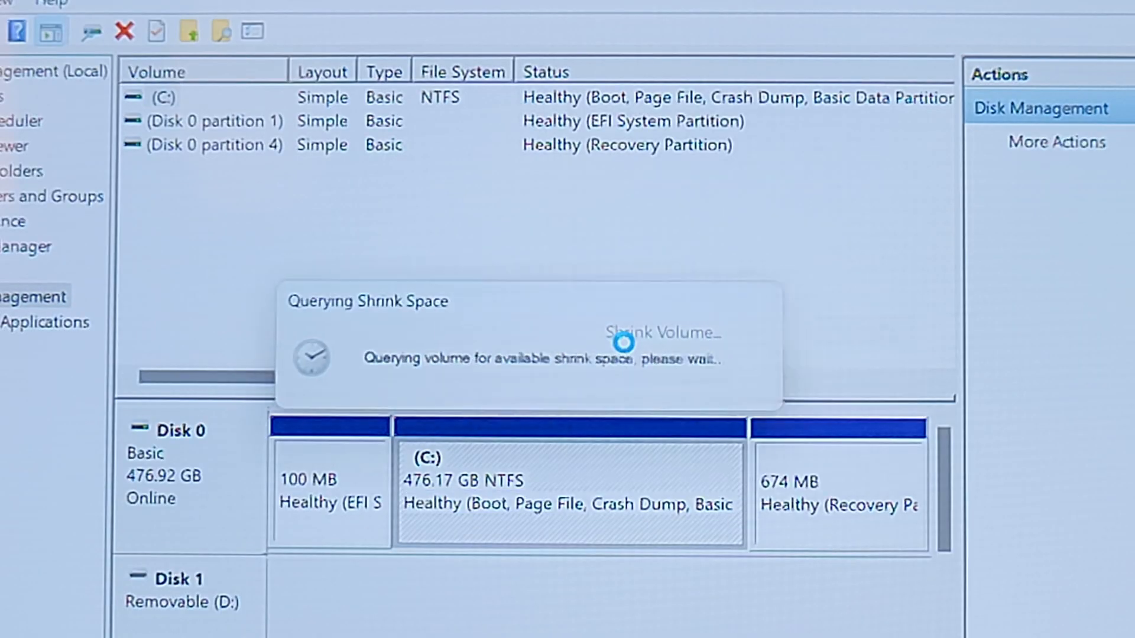
pyautogui.write('266245')
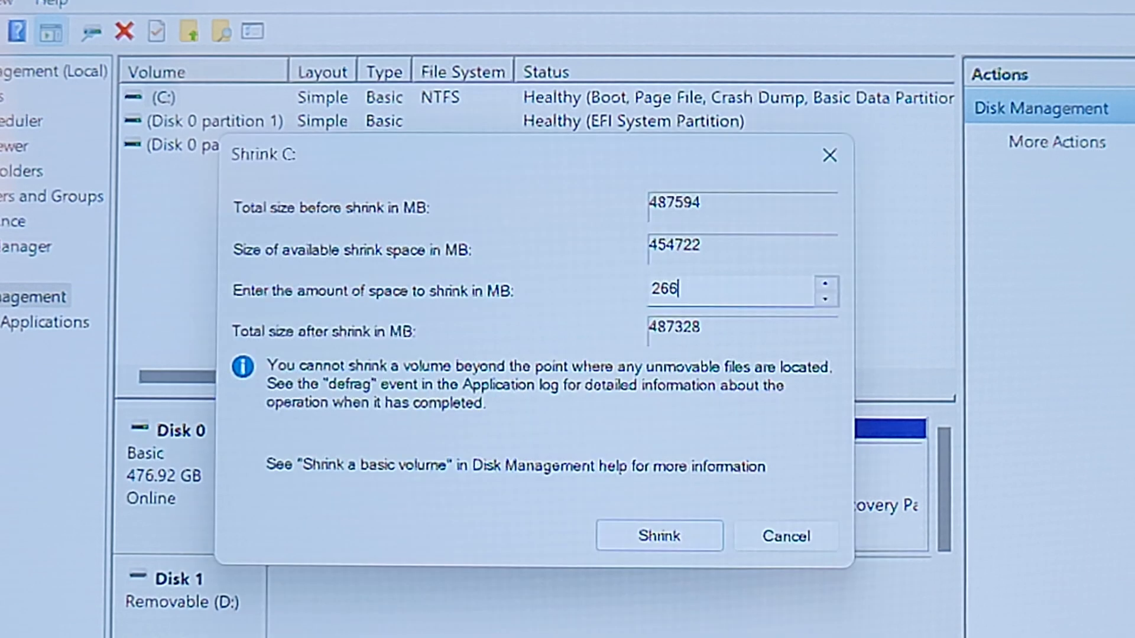
pyautogui.click(678, 538)
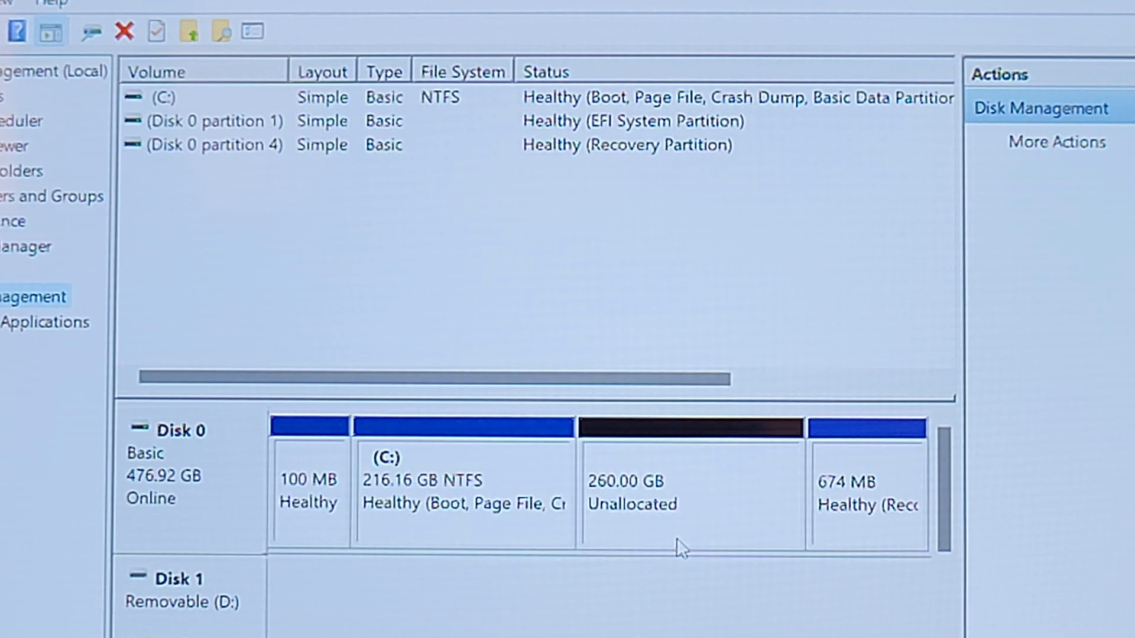
pyautogui.click(620, 508)
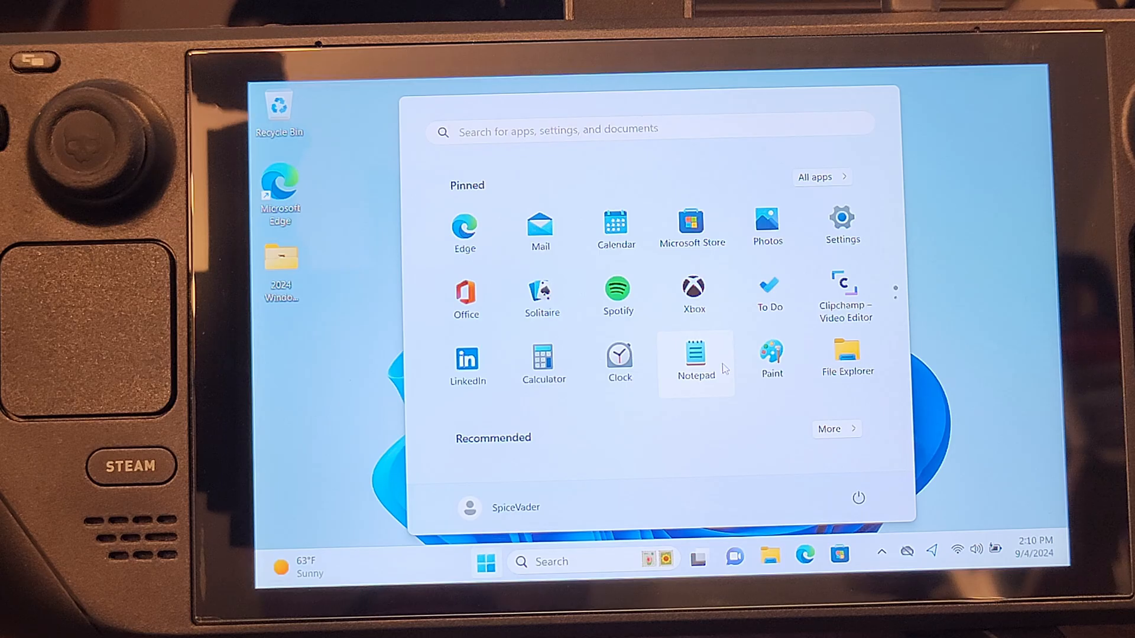
pyautogui.write('bit')
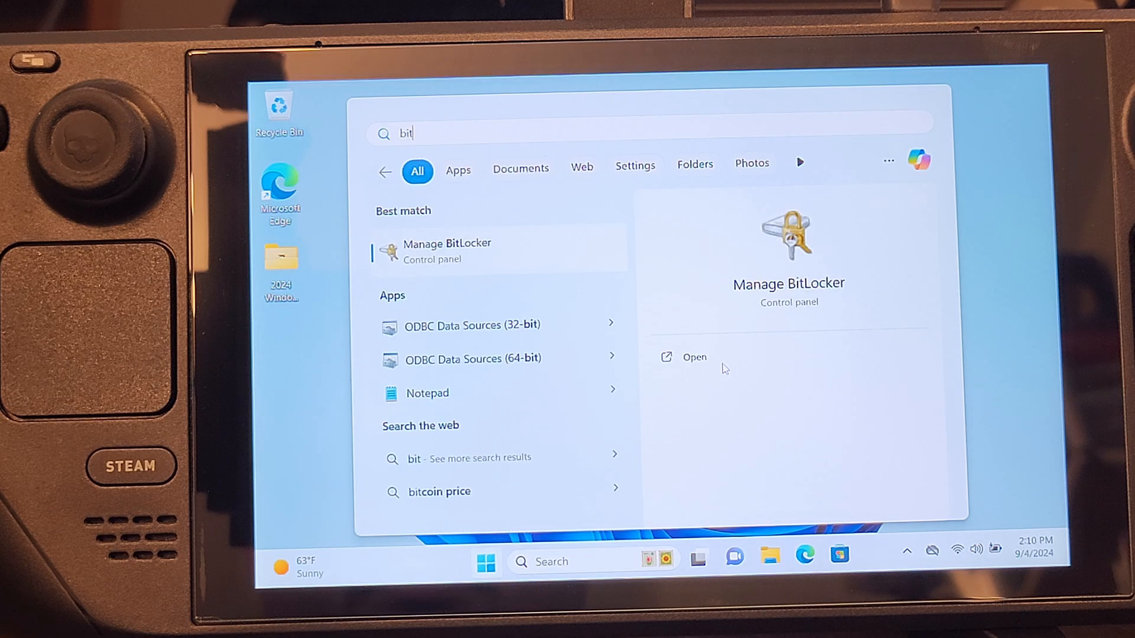
# Open Manage BitLocker to check that encryption is off for drive C:
pyautogui.click(723, 364)
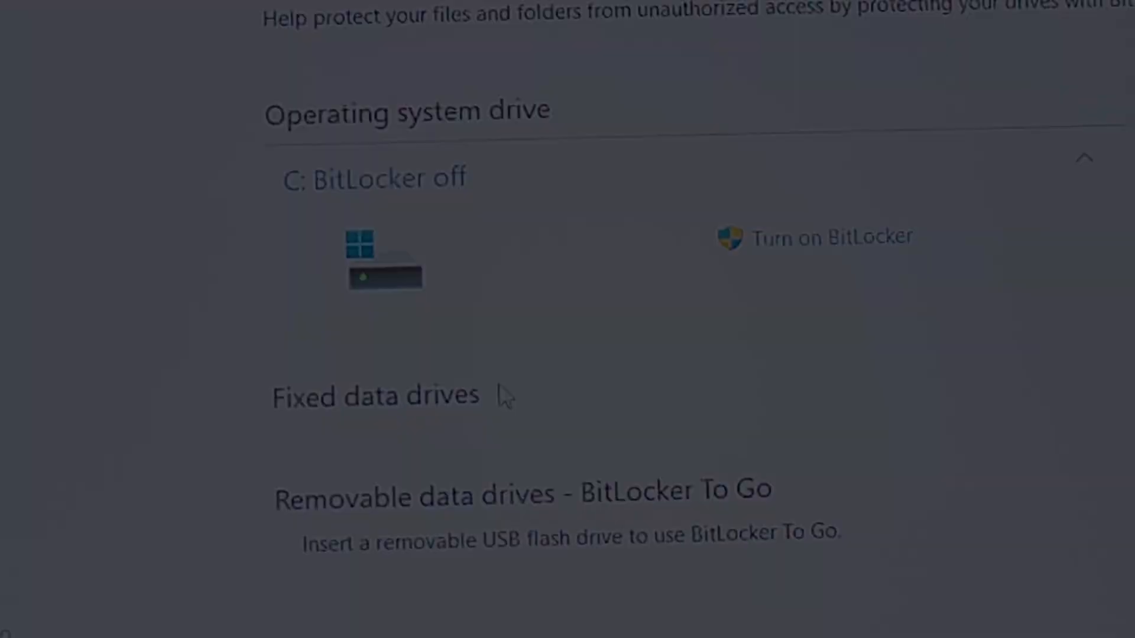
pyautogui.scroll(-10, 298, 416)
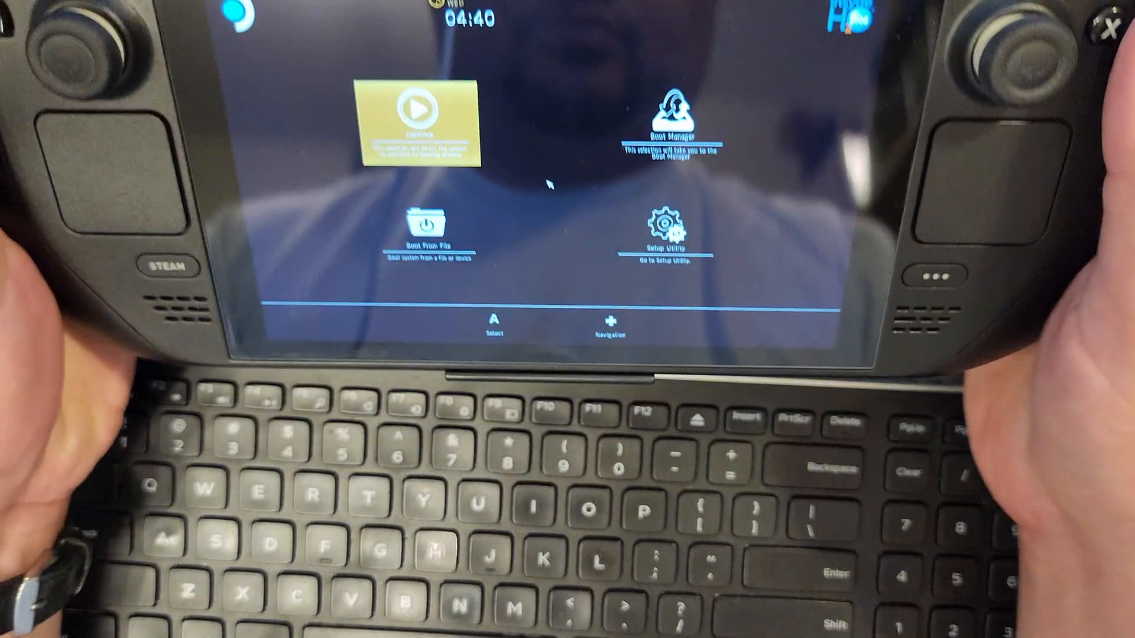
# Enter the BIOS setup utility and go to Advanced > USB Configuration
pyautogui.press('Right')
pyautogui.press('Down')
pyautogui.press('Return')
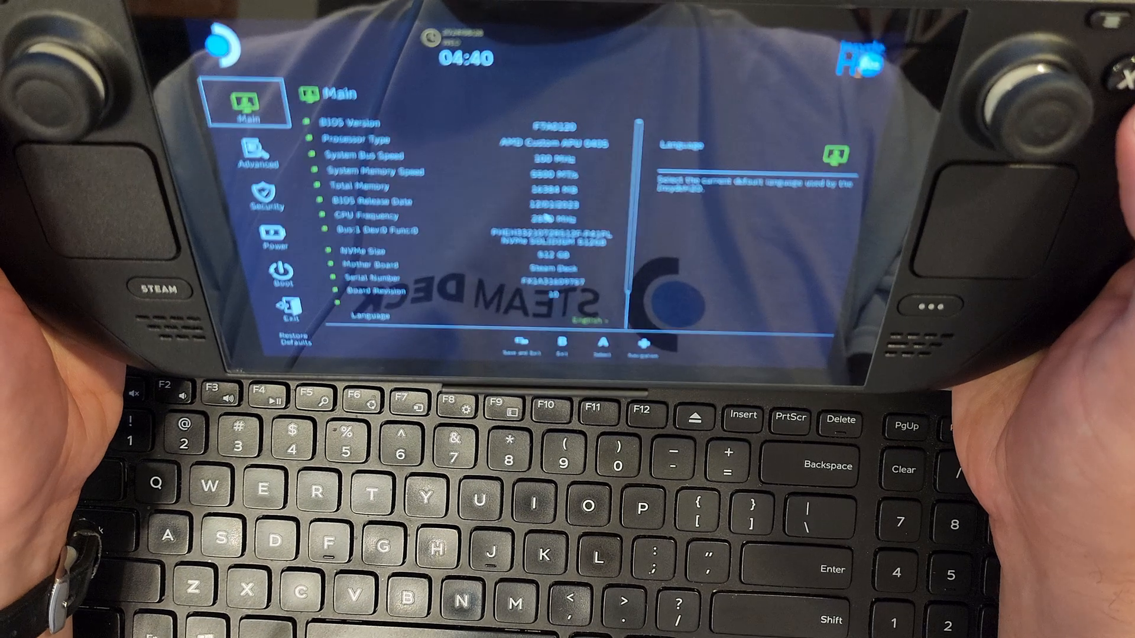
pyautogui.press('Down')
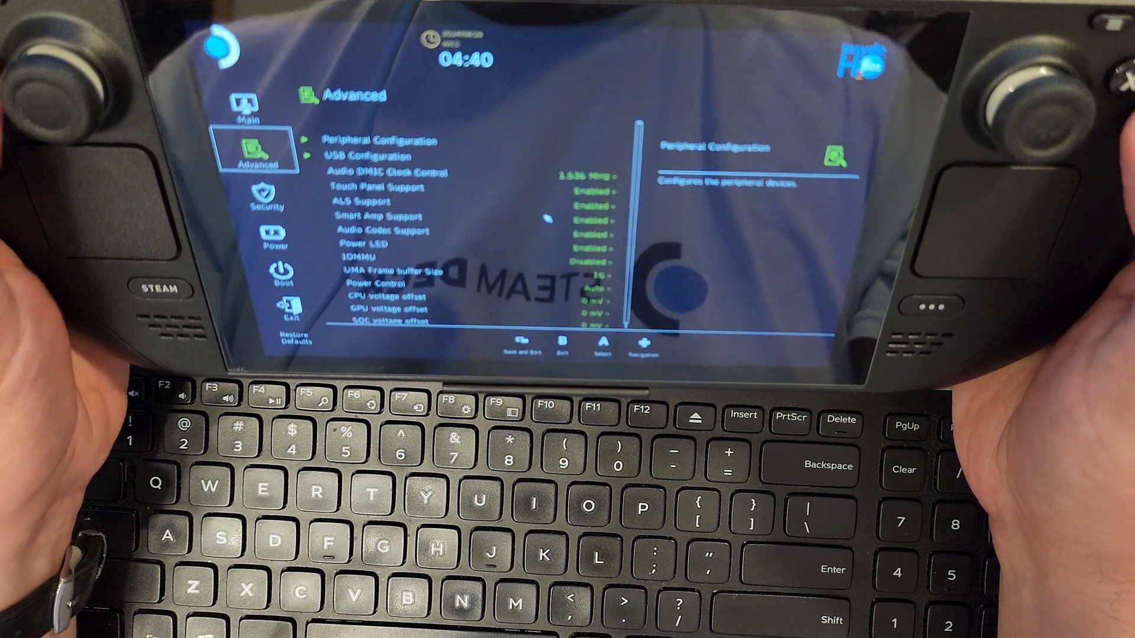
pyautogui.press('Down')
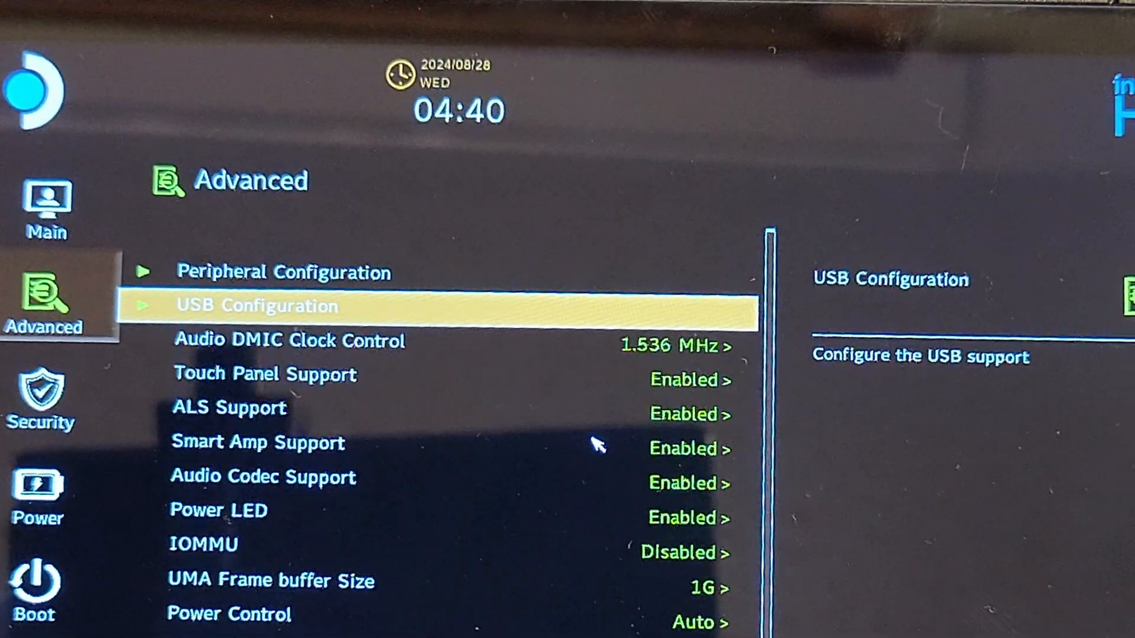
pyautogui.press('Down')
pyautogui.press('Up')
pyautogui.press('Return')
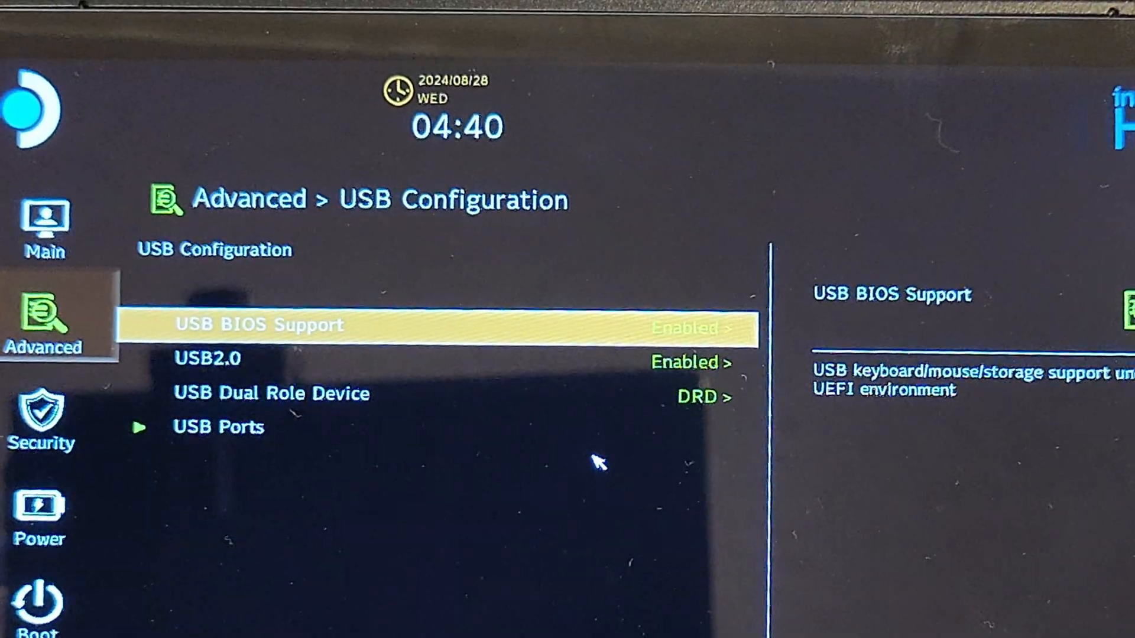
# Review the USB Dual Role Device mode choices and keep it on DRD
pyautogui.press('Down')
pyautogui.press('Down')
pyautogui.press('Return')
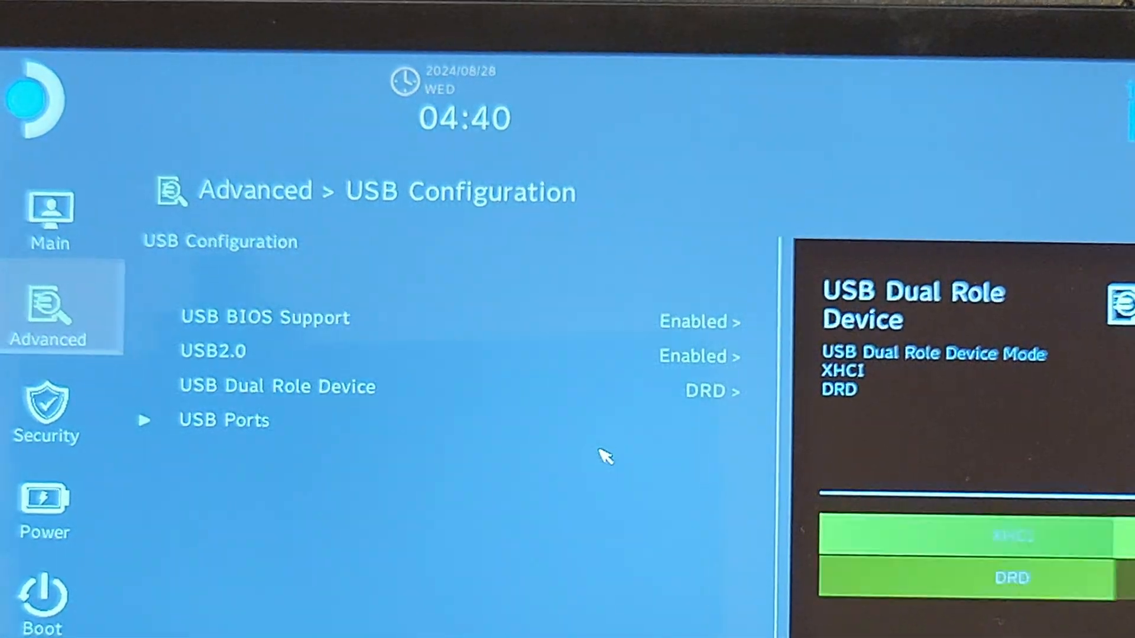
pyautogui.press('Escape')
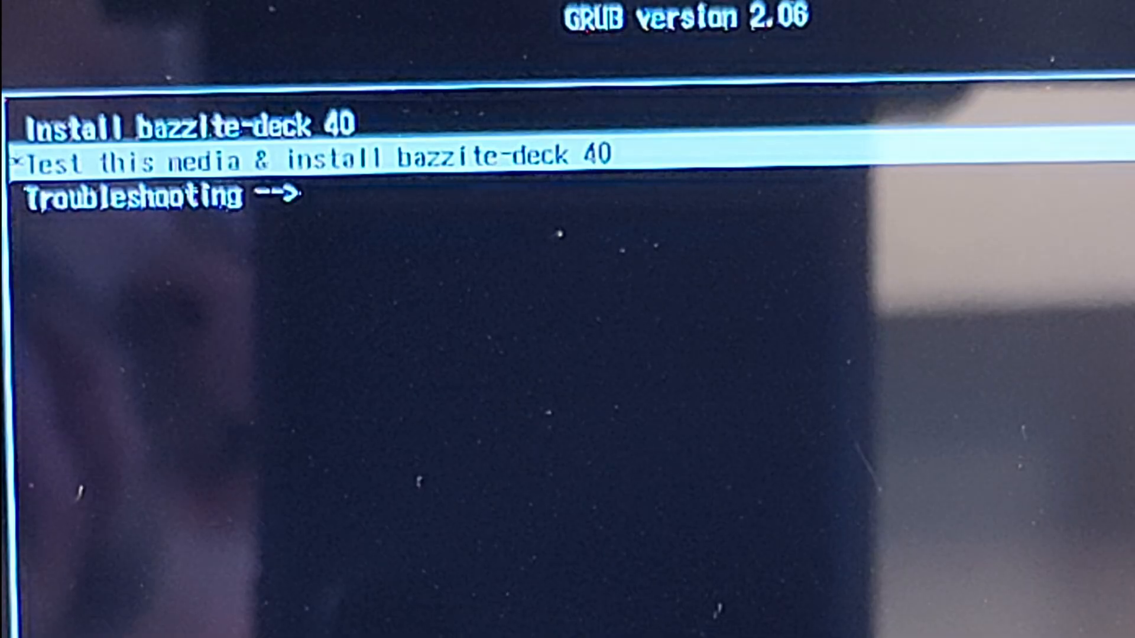
# Start Install bazzite-deck 40 in US English, create the administrator account, and go to Installation Destination
pyautogui.press('Up')
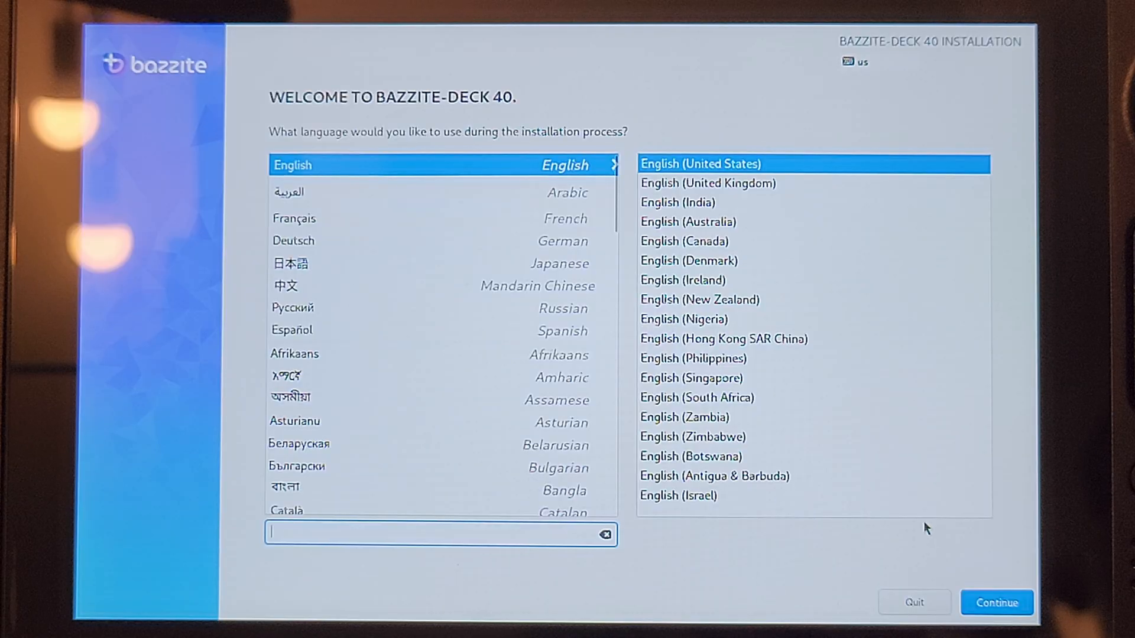
pyautogui.click(1001, 608)
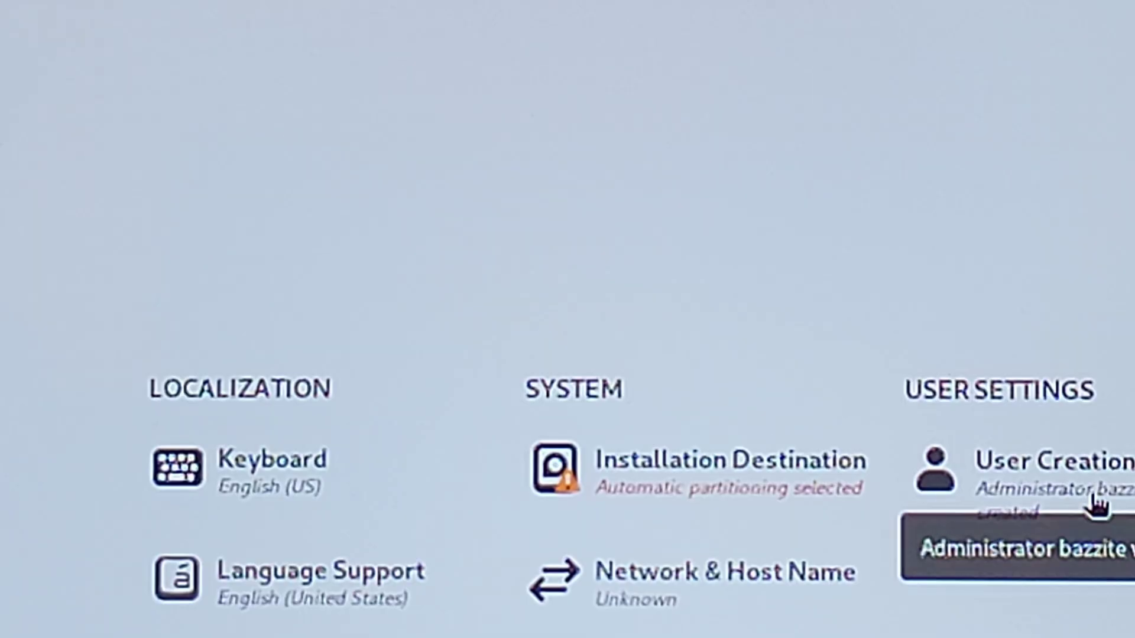
pyautogui.click(841, 270)
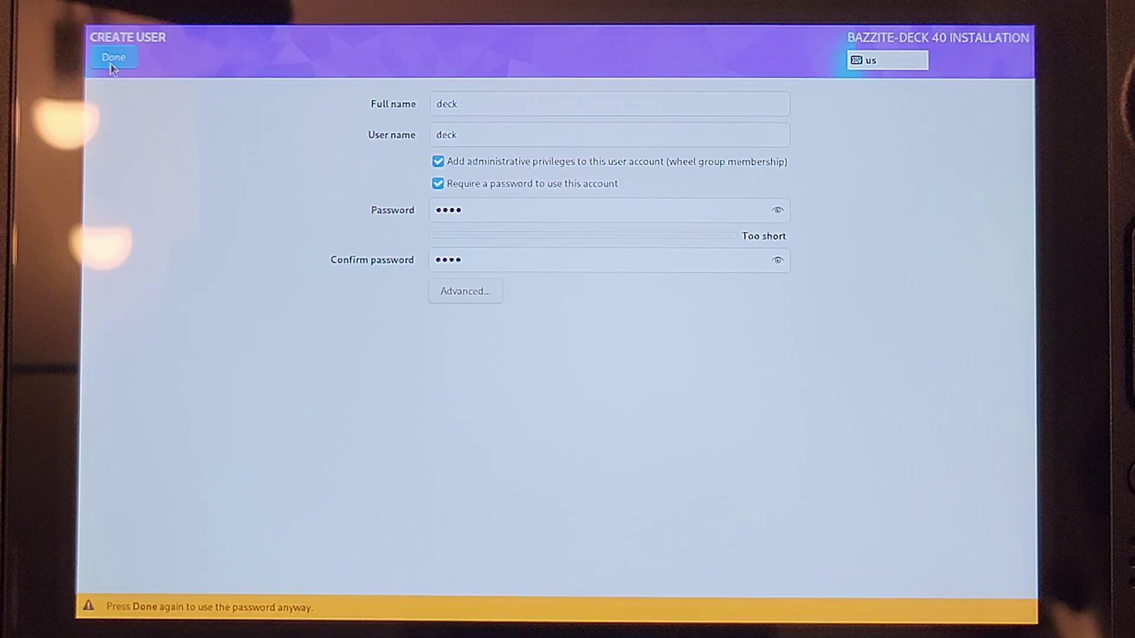
pyautogui.click(112, 58)
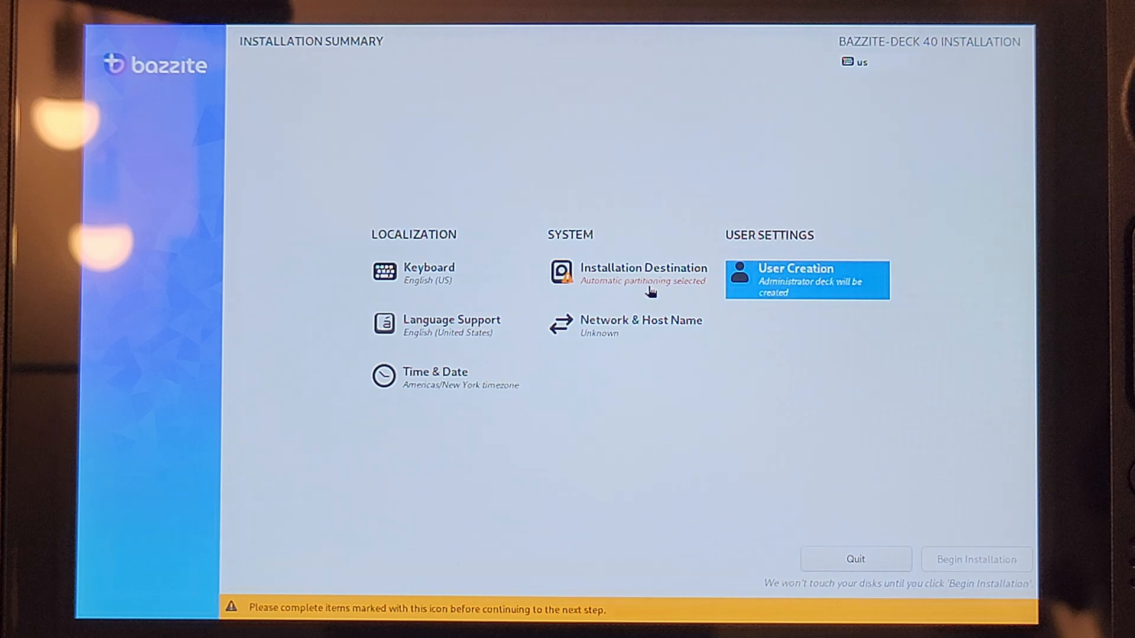
pyautogui.click(650, 292)
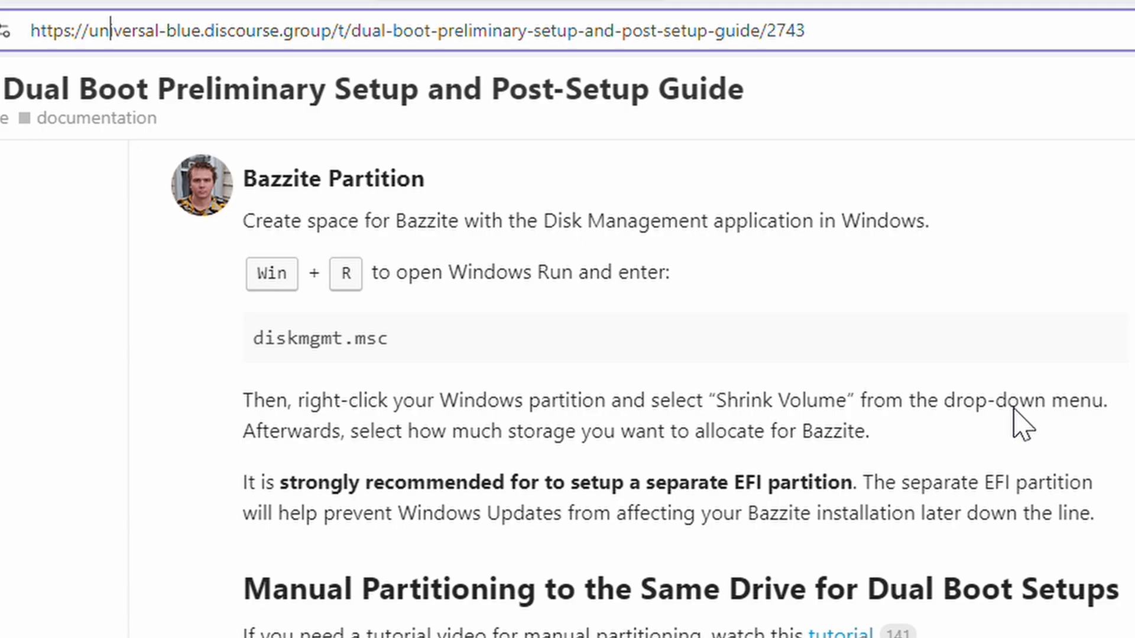
pyautogui.scroll(-1, 1021, 422)
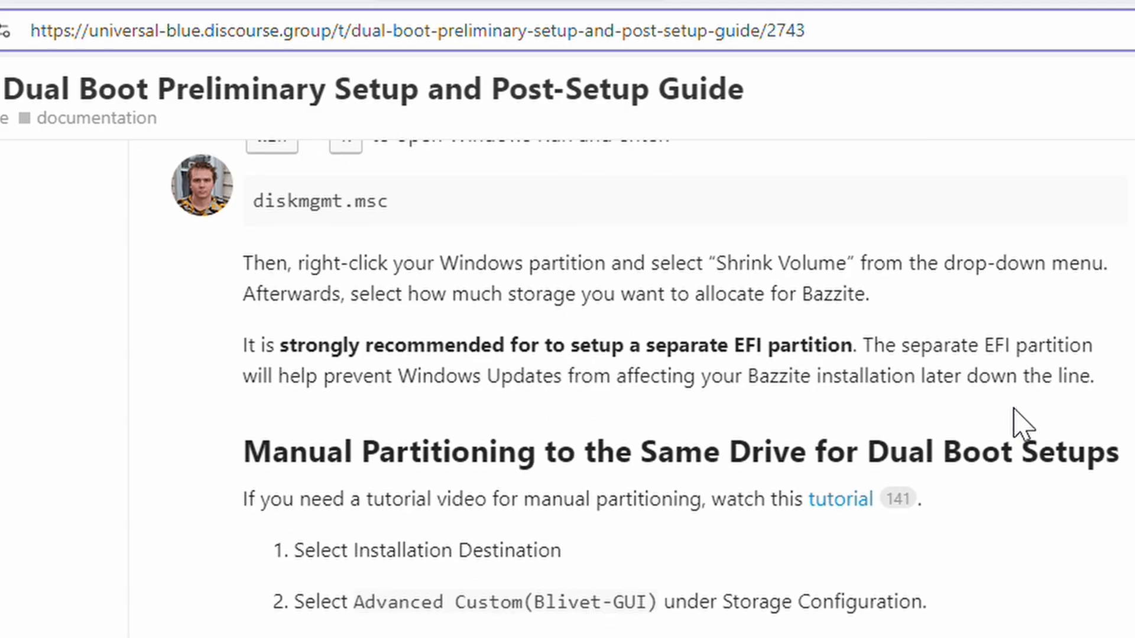
pyautogui.scroll(-3, 1019, 423)
pyautogui.scroll(5, 1019, 422)
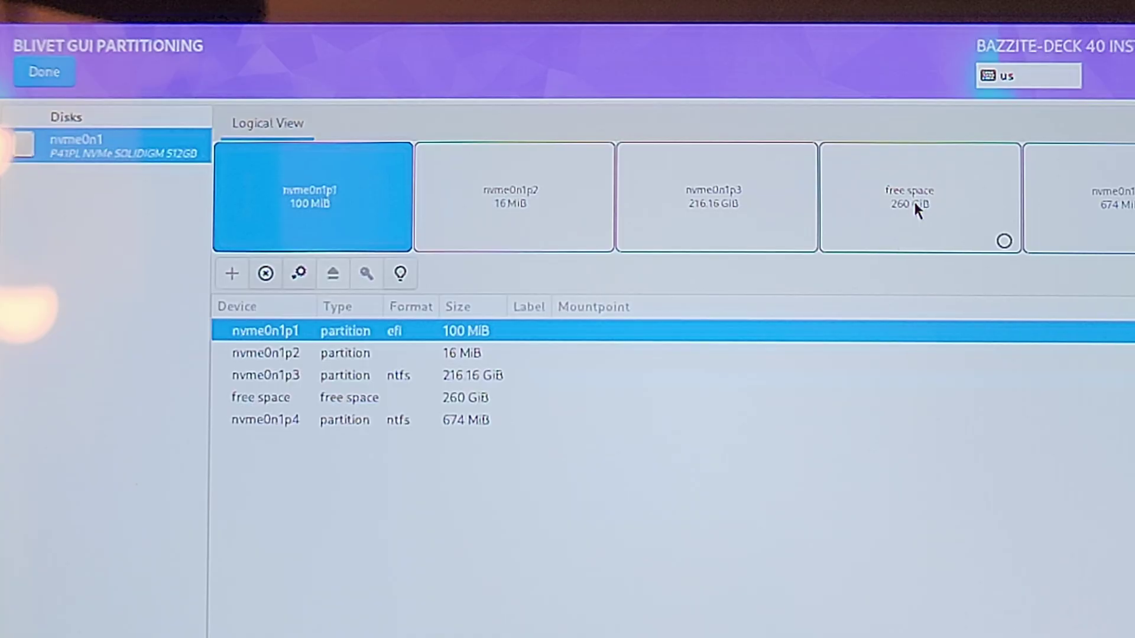
# Add a new partition in the free space with filesystem EFI System Partition
pyautogui.click(914, 203)
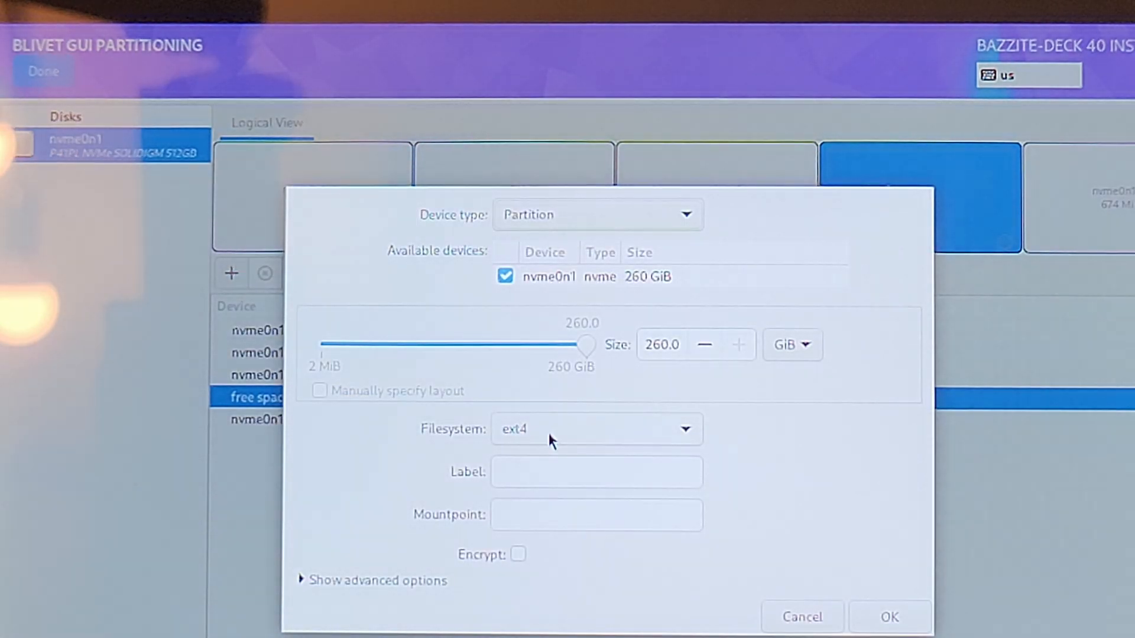
pyautogui.click(549, 433)
pyautogui.click(559, 351)
pyautogui.write('/boot/efi')
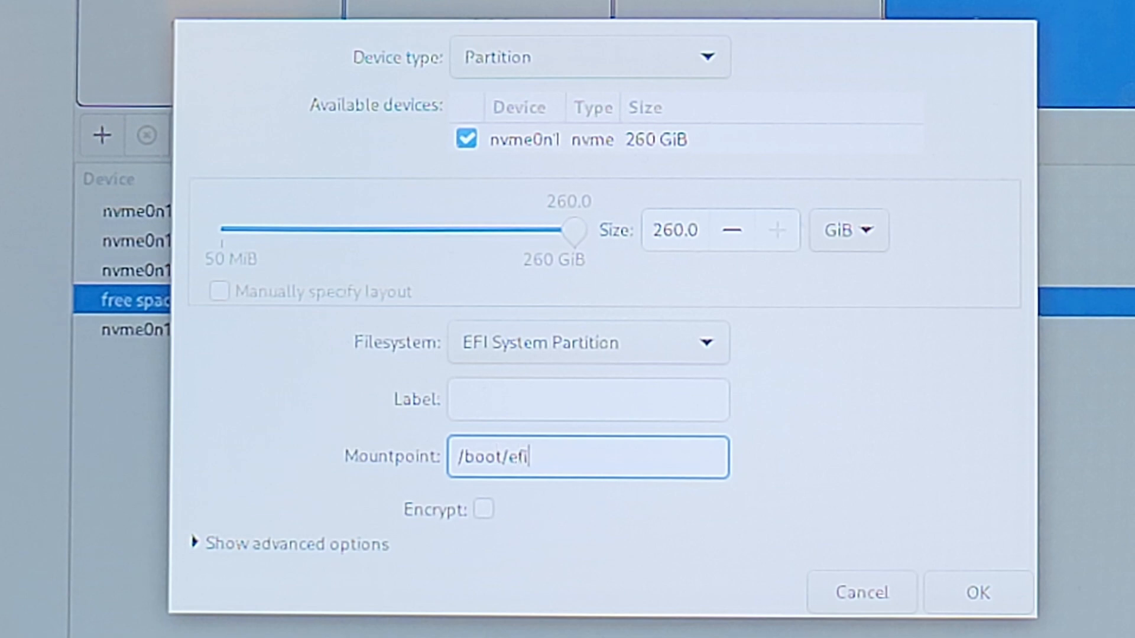
# Size it 300 MiB mounted at /boot/efi and create it
pyautogui.click(861, 227)
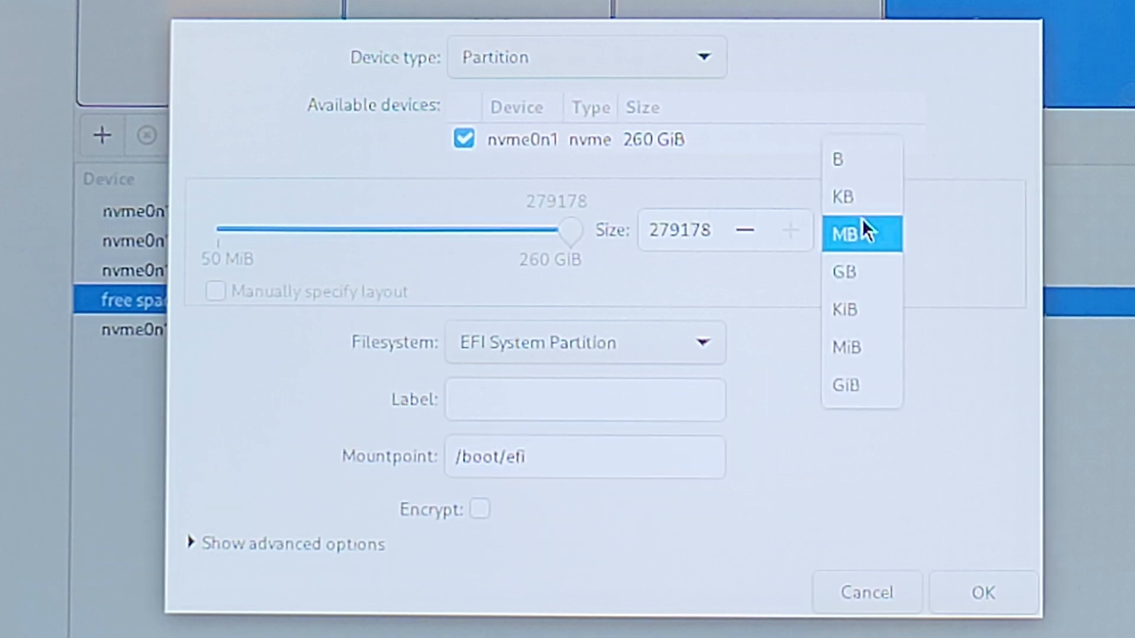
pyautogui.click(866, 356)
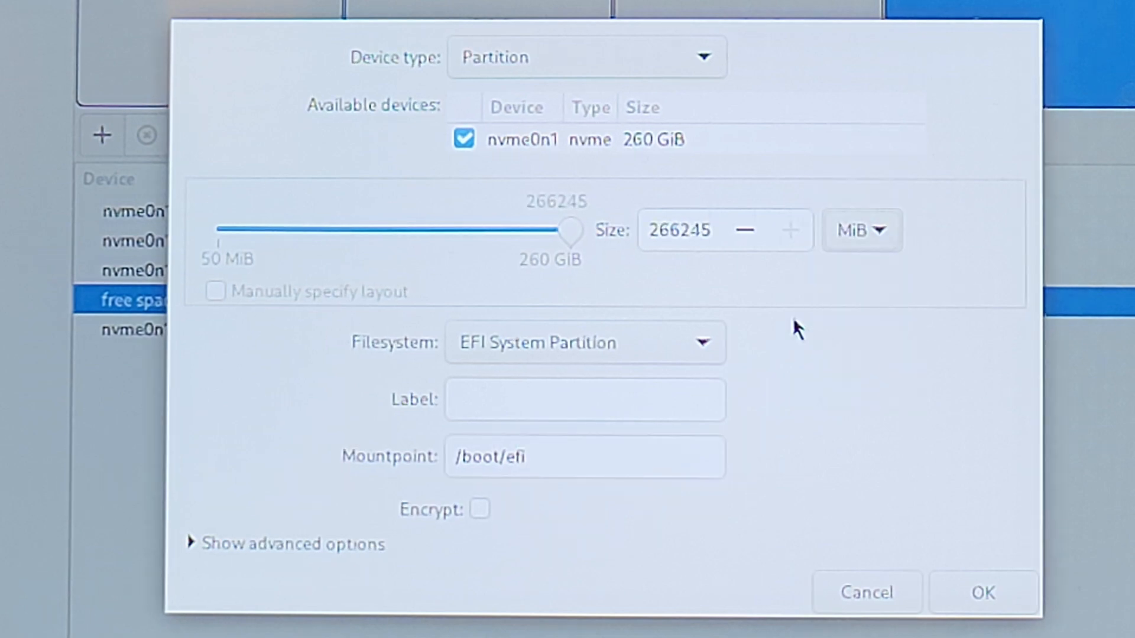
pyautogui.doubleClick(683, 230)
pyautogui.write('300')
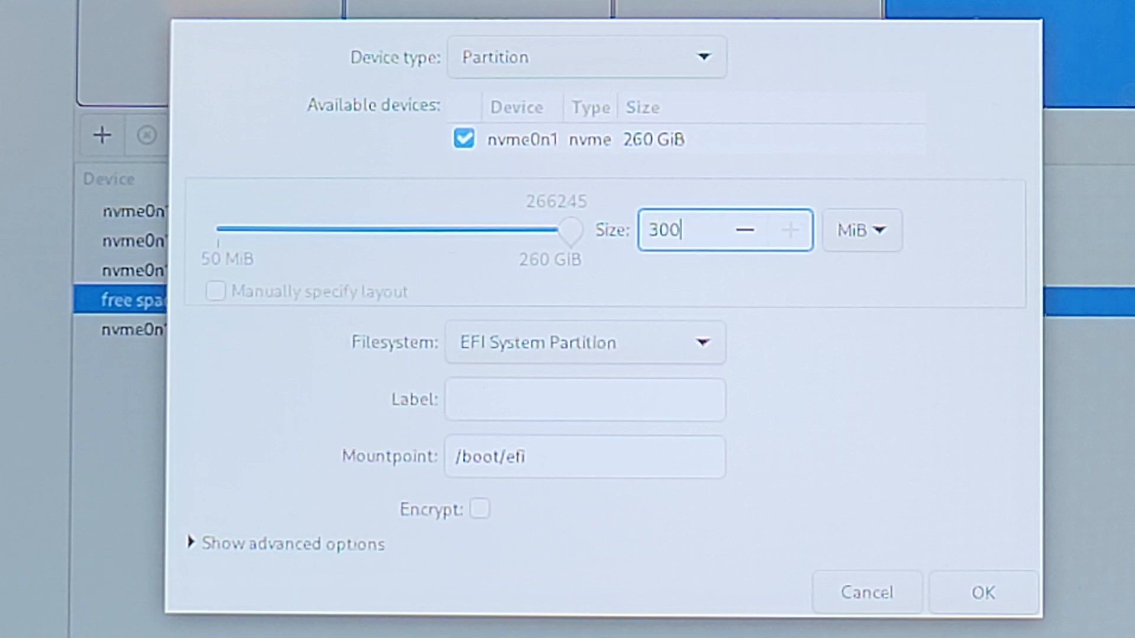
pyautogui.press('Tab')
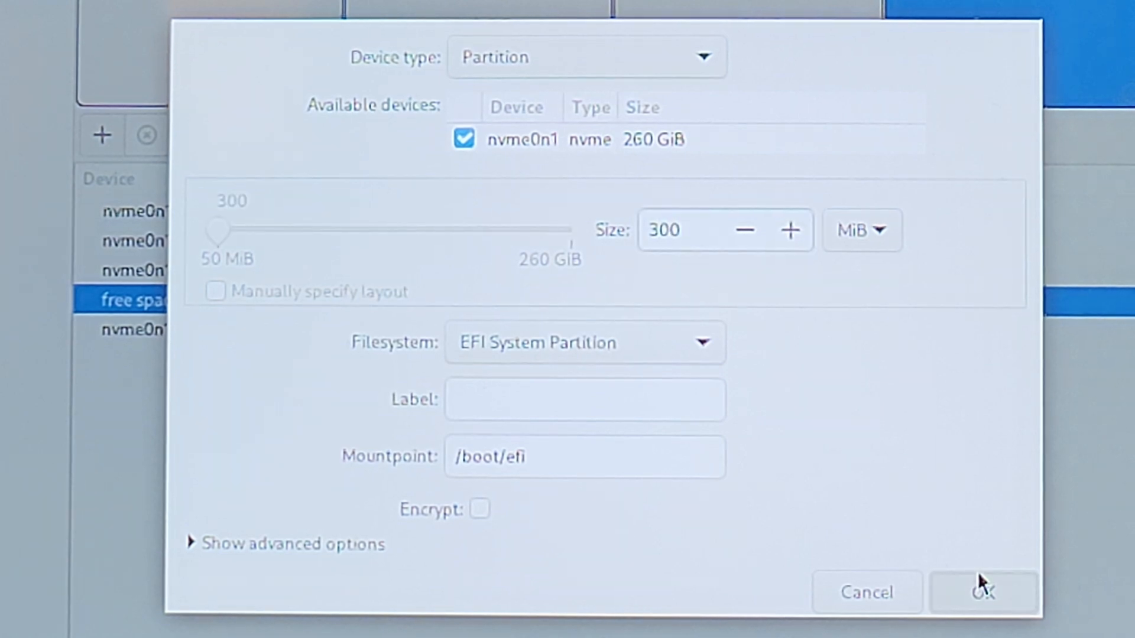
pyautogui.click(978, 572)
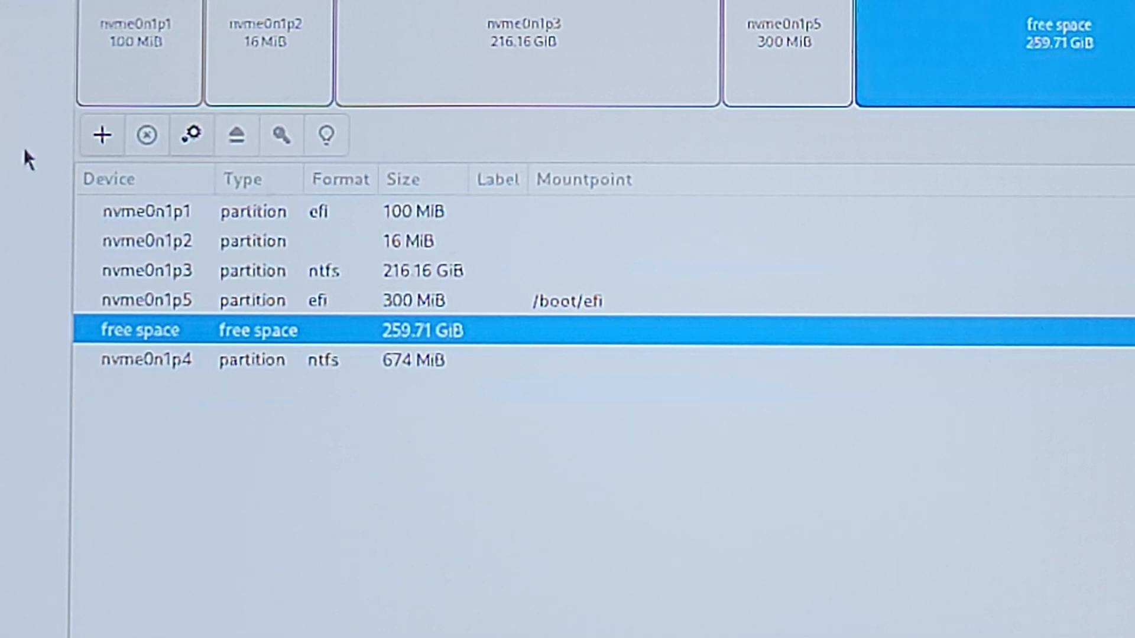
pyautogui.click(95, 135)
pyautogui.write('17')
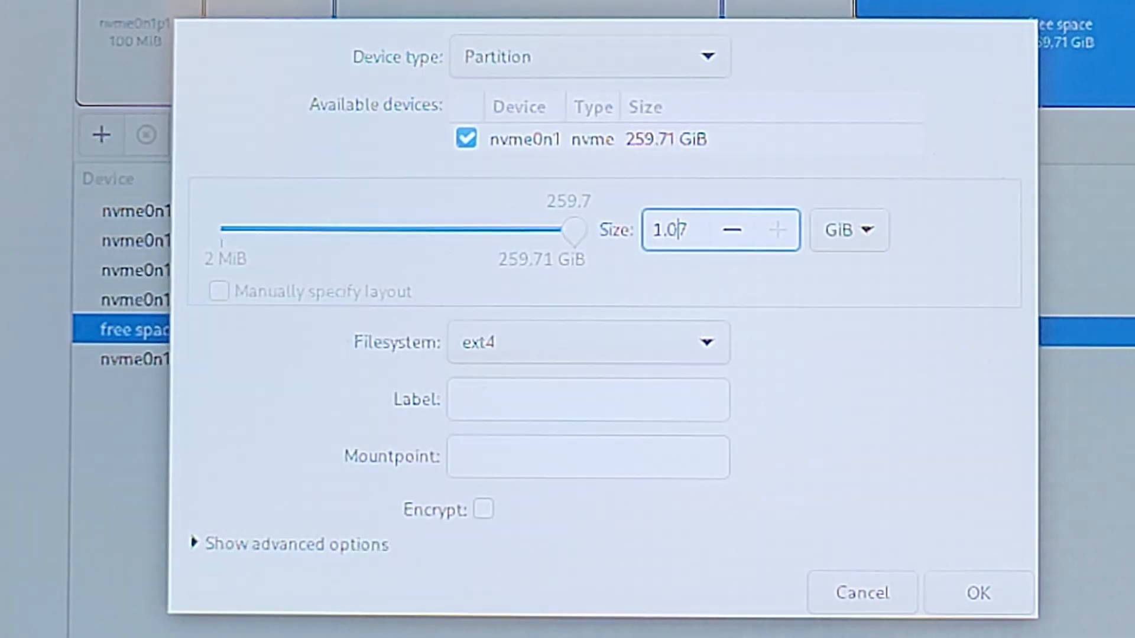
# Create the 1 GiB ext4 /boot partition and start a new partition in the remaining free space
pyautogui.click(568, 457)
pyautogui.write('/boot')
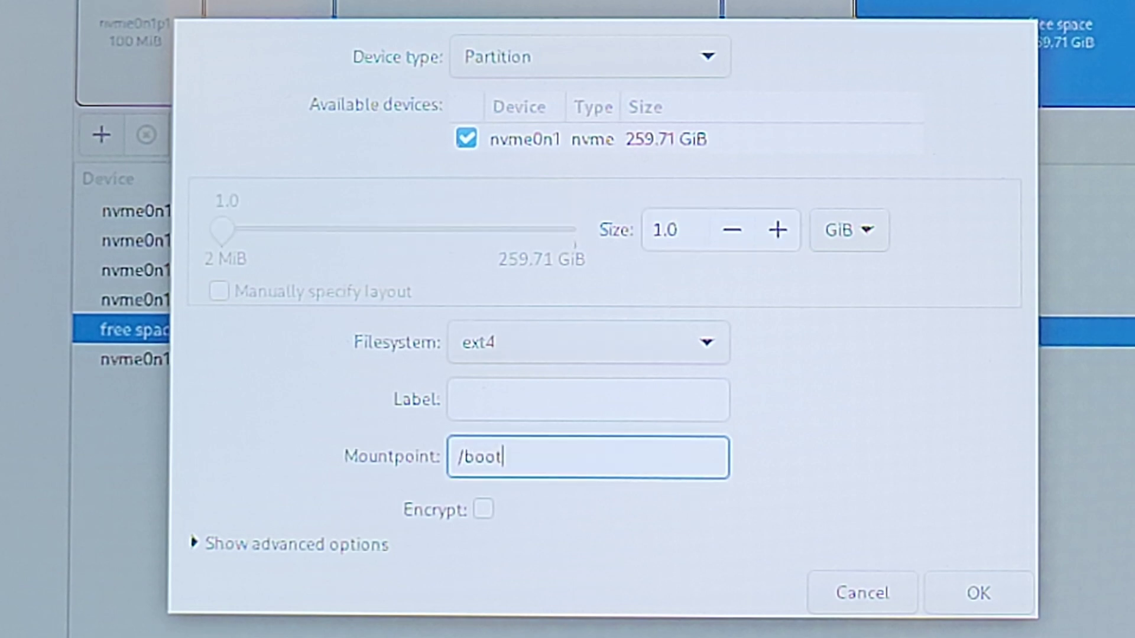
pyautogui.click(978, 590)
pyautogui.click(532, 359)
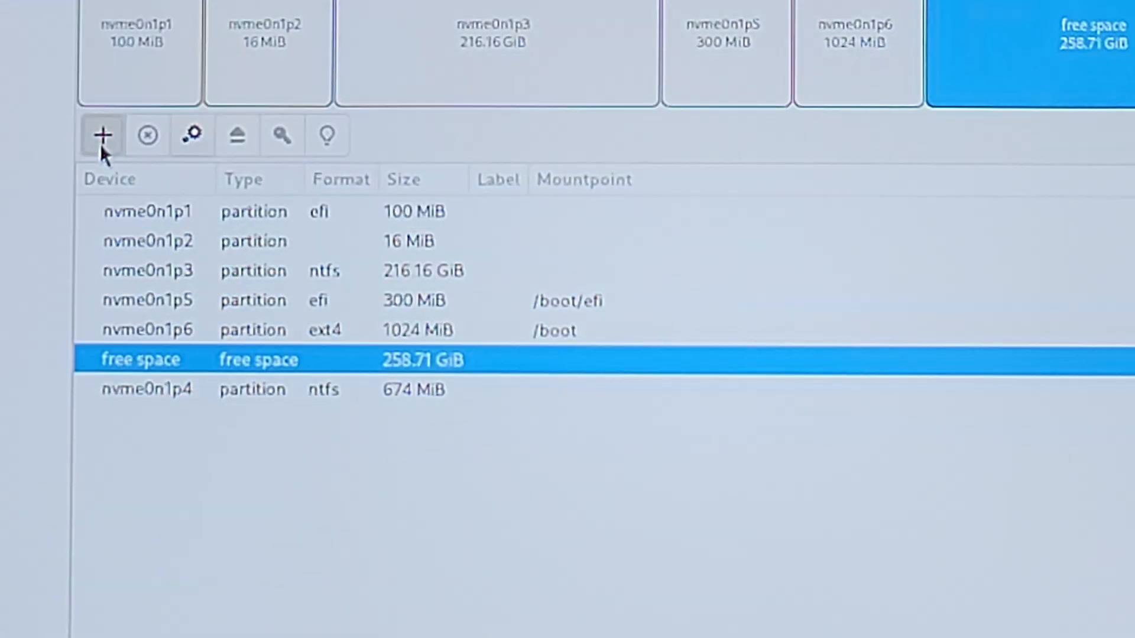
pyautogui.click(100, 143)
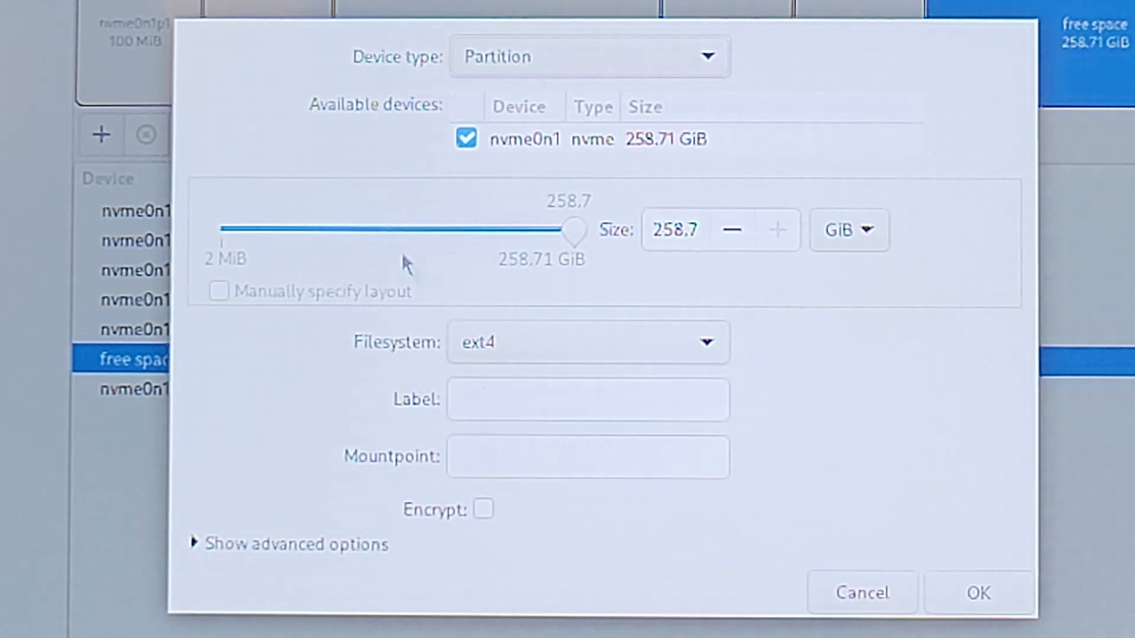
# Make the remaining 258.71 GiB a btrfs volume and show its contents
pyautogui.click(520, 338)
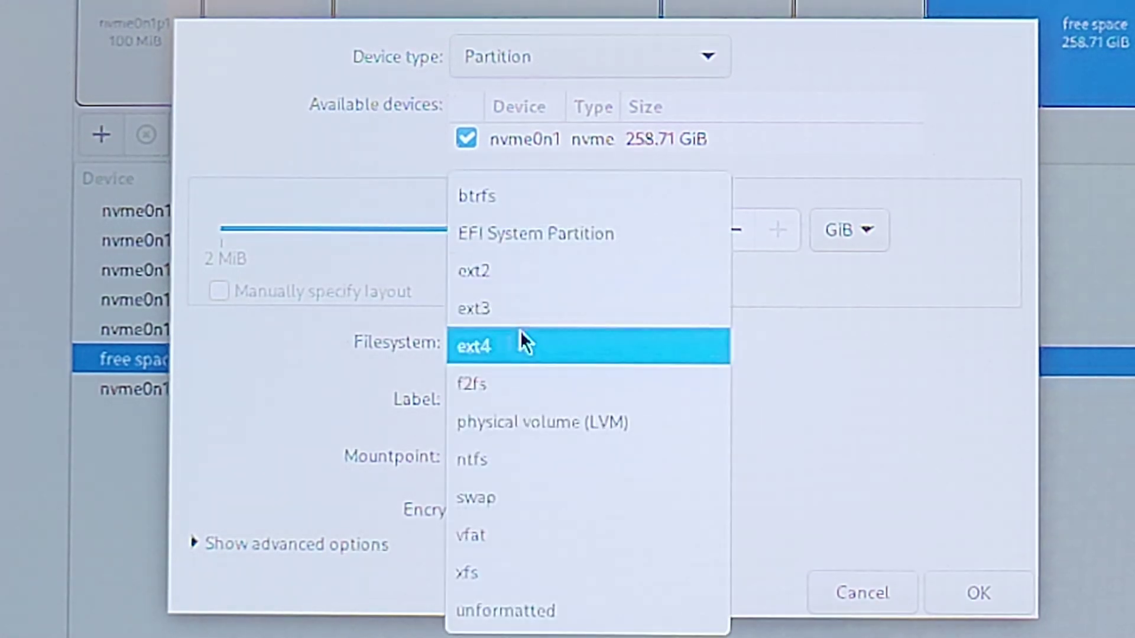
pyautogui.click(514, 227)
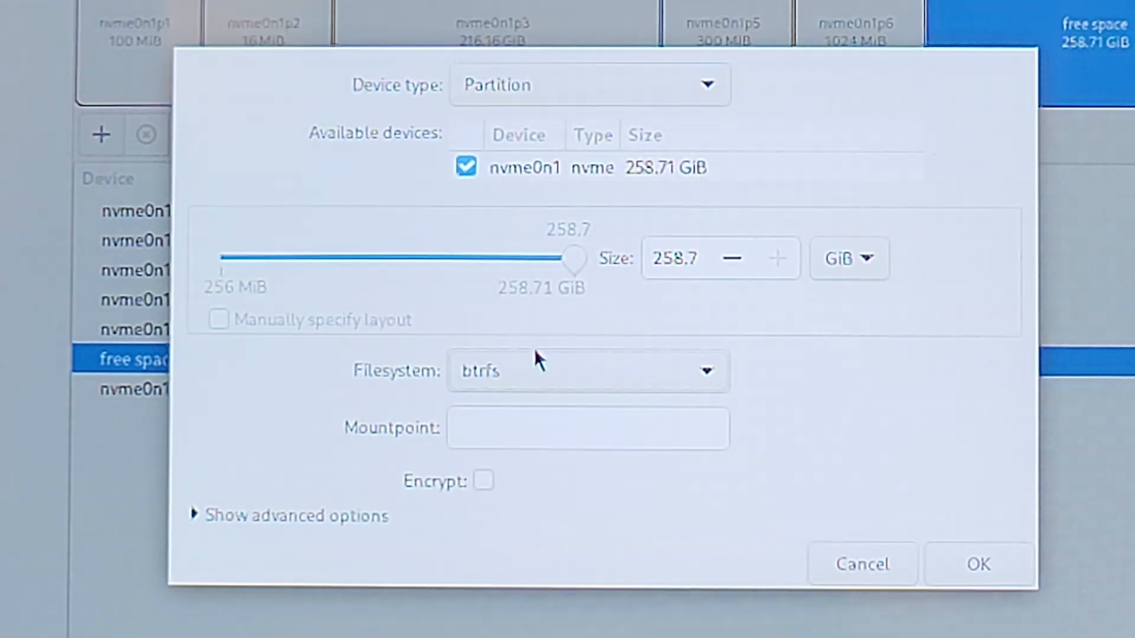
pyautogui.click(962, 564)
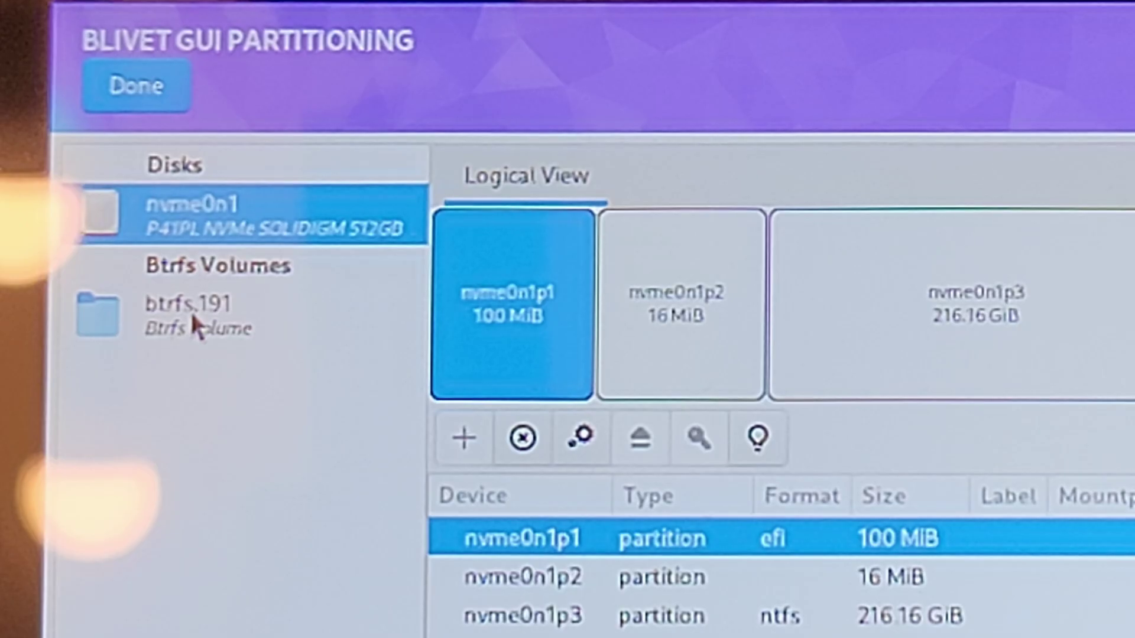
pyautogui.click(191, 313)
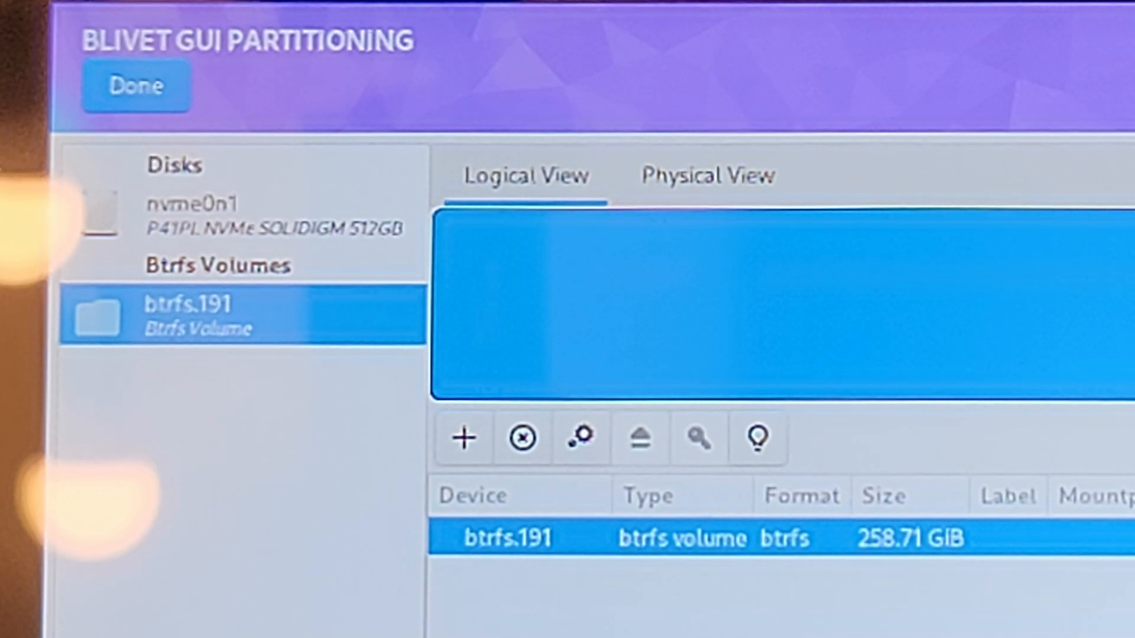
# Add btrfs subvolumes mounted at / and /var
pyautogui.click(458, 459)
pyautogui.click(444, 506)
pyautogui.write('/')
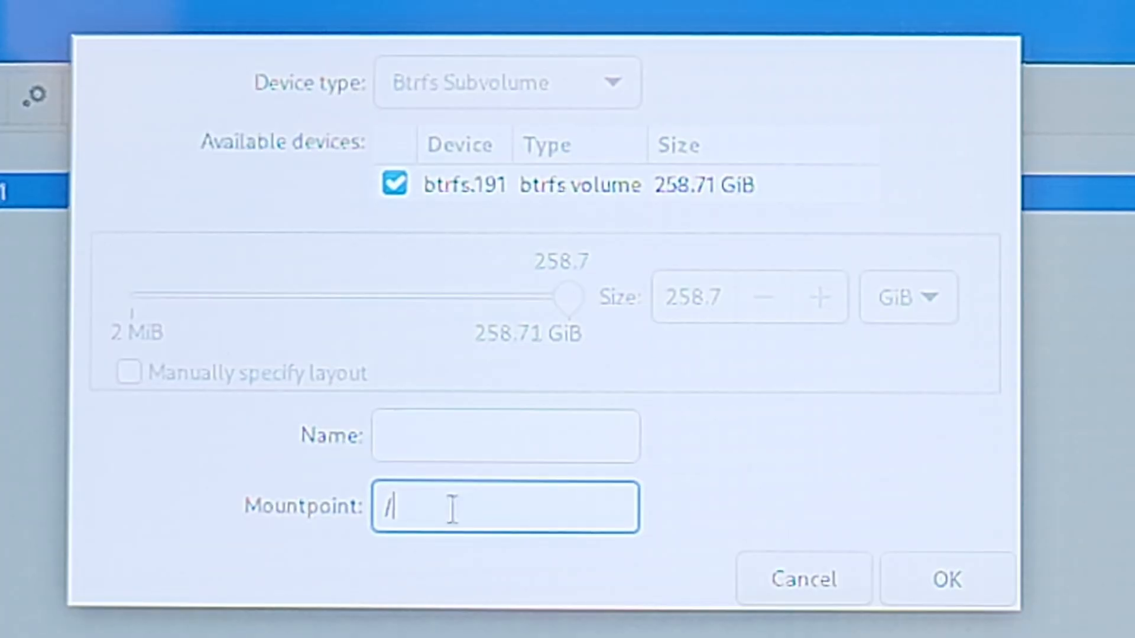
pyautogui.click(932, 576)
pyautogui.click(32, 129)
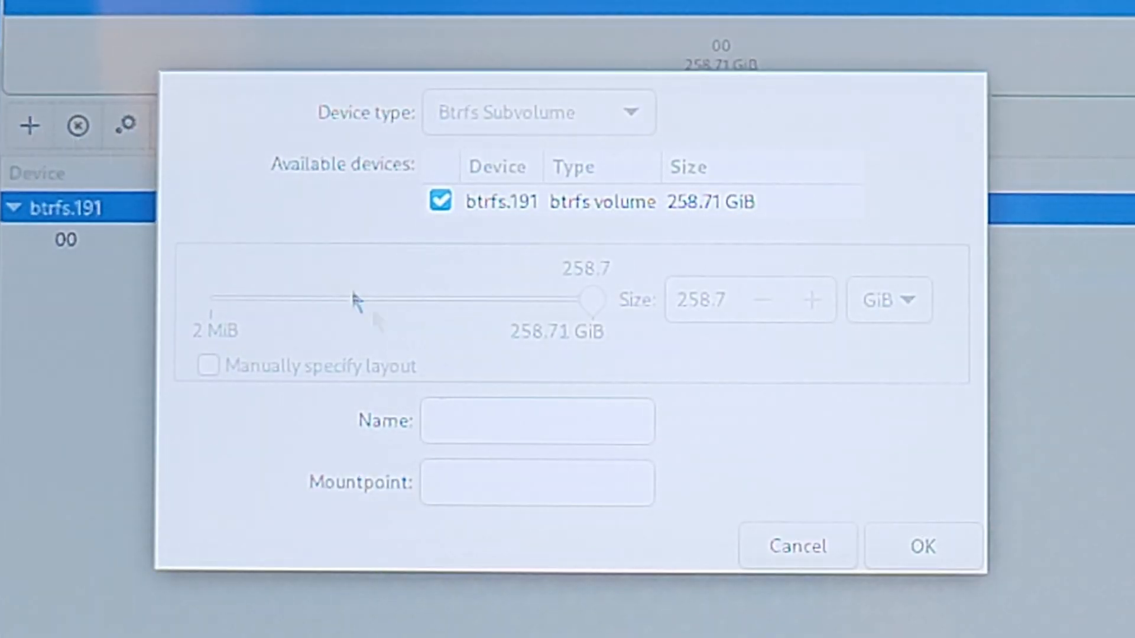
pyautogui.click(450, 475)
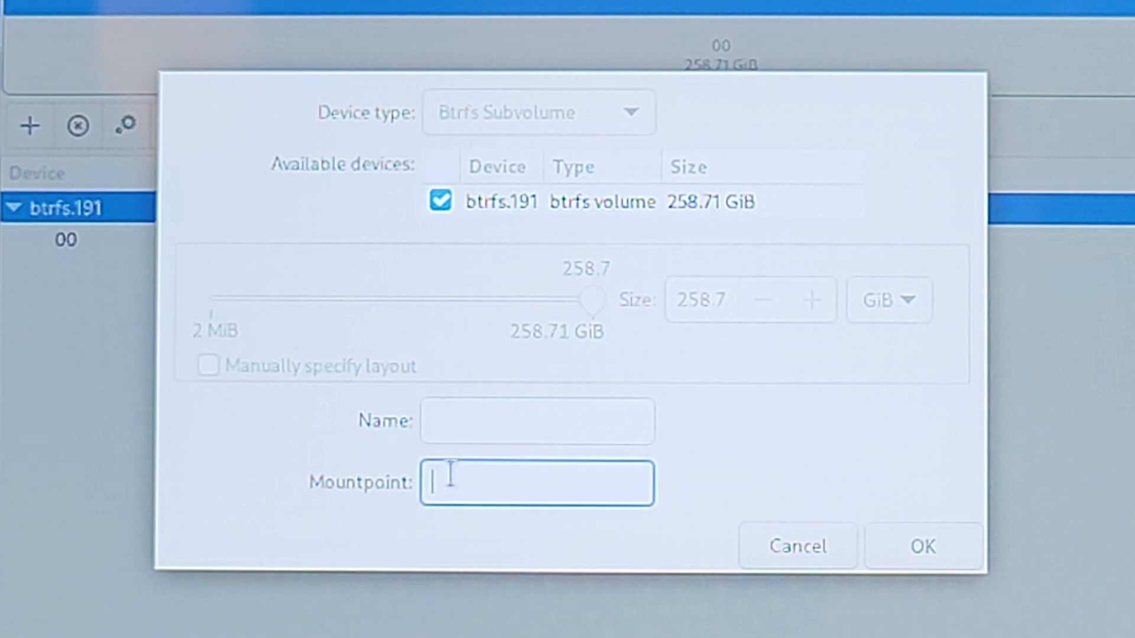
pyautogui.write('/var')
pyautogui.click(911, 542)
# Add a third btrfs subvolume mounted at /var/home
pyautogui.click(29, 125)
pyautogui.click(536, 483)
pyautogui.write('/var/home')
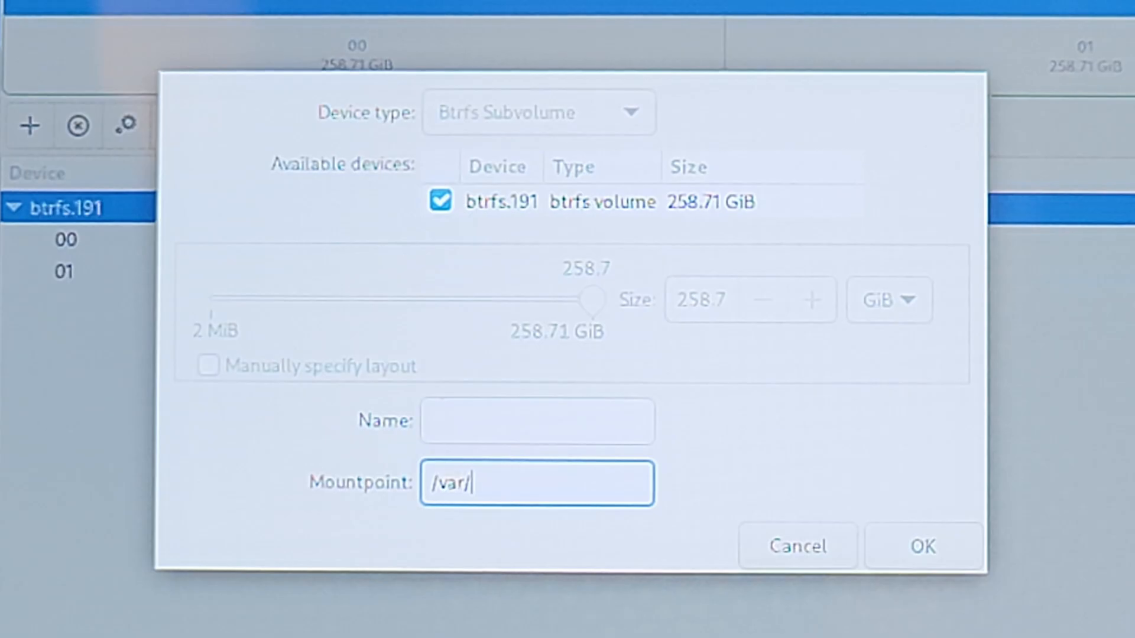
pyautogui.click(927, 541)
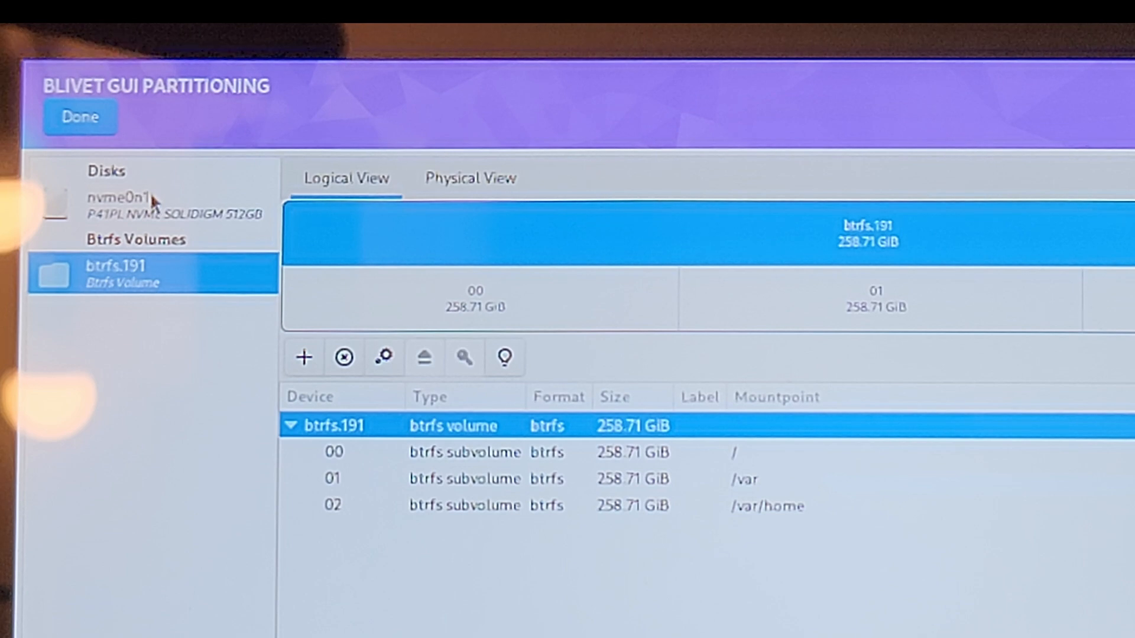
# Finish partitioning in Blivet-GUI and accept the summary of changes
pyautogui.click(150, 197)
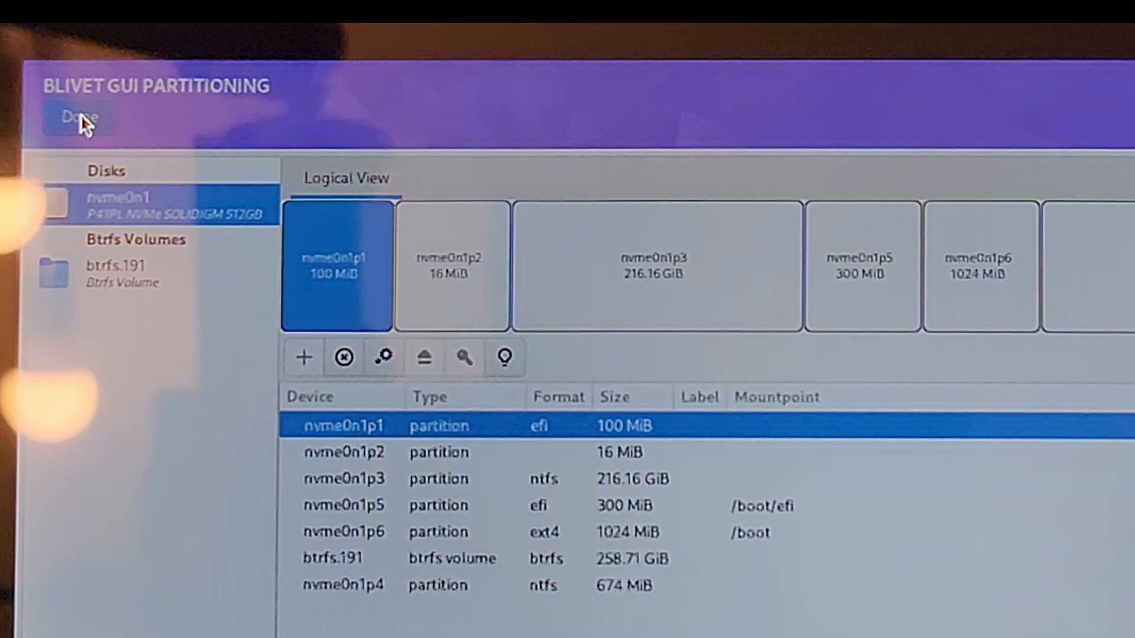
pyautogui.click(80, 116)
pyautogui.click(957, 563)
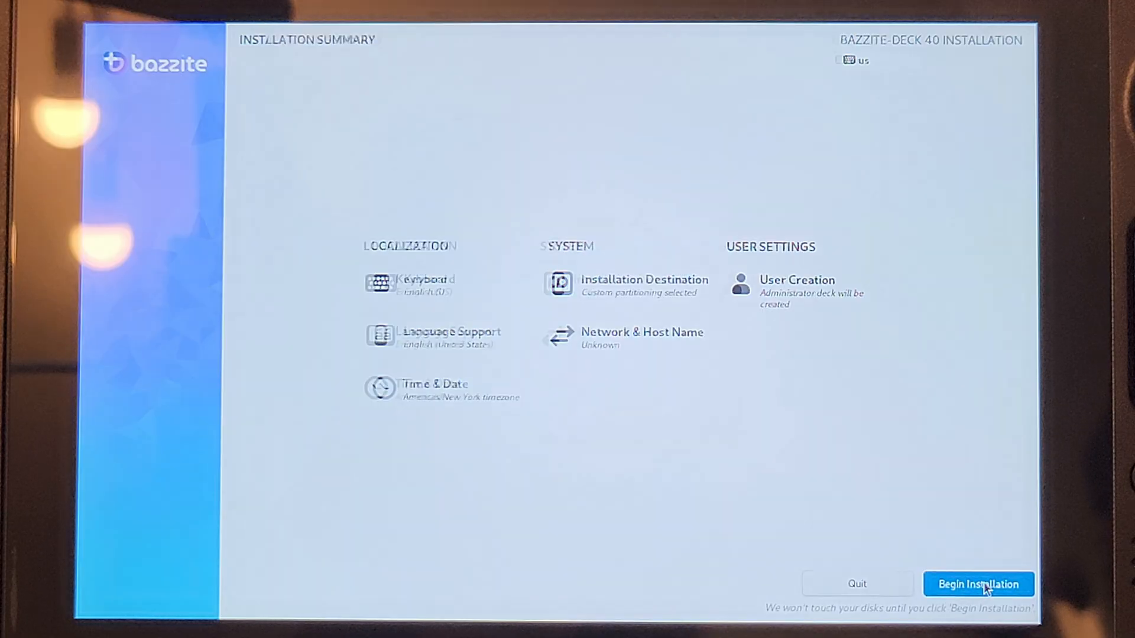
# Begin the Bazzite installation, then reboot into the BIOS boot device list
pyautogui.click(983, 585)
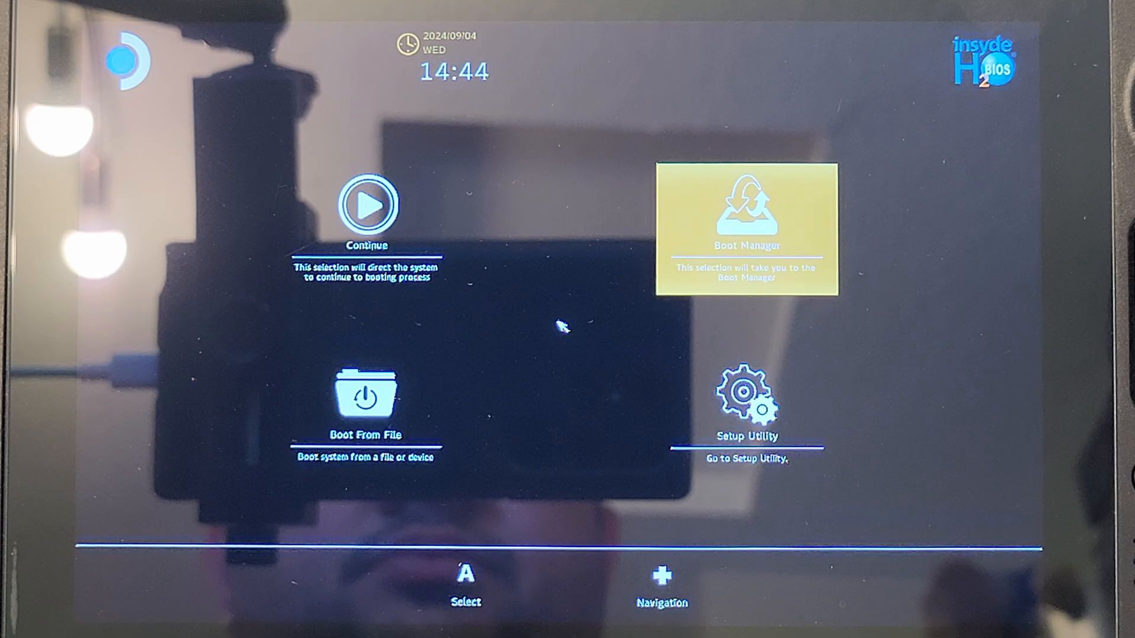
pyautogui.press('Up')
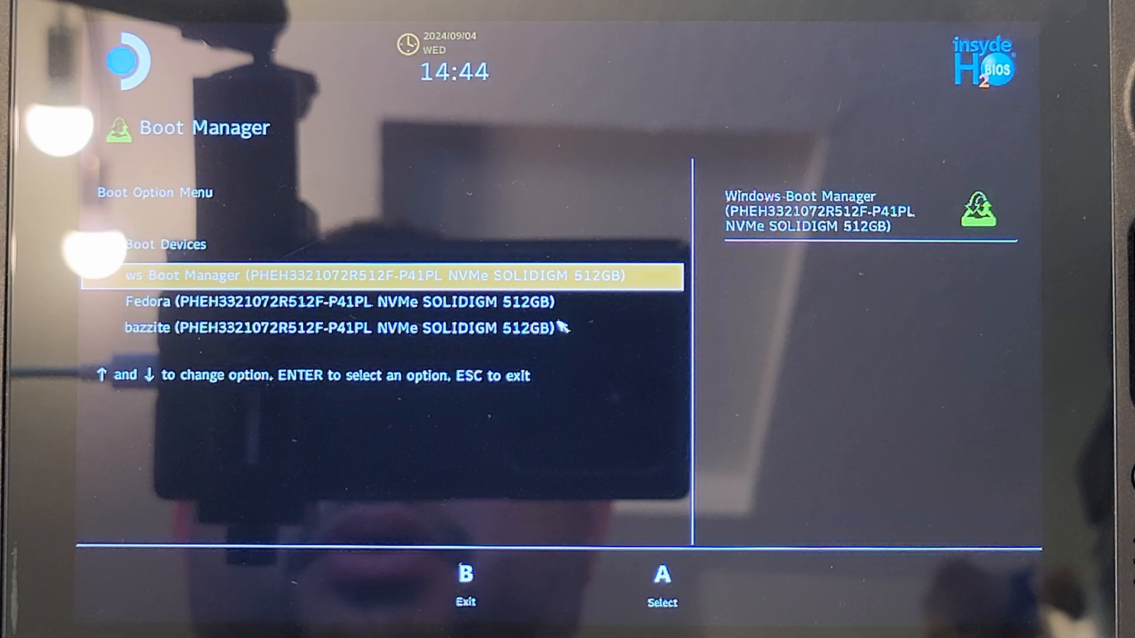
# Choose the bazzite entry in the Boot Manager and boot it
pyautogui.press('Down')
pyautogui.press('Down')
pyautogui.press('Return')
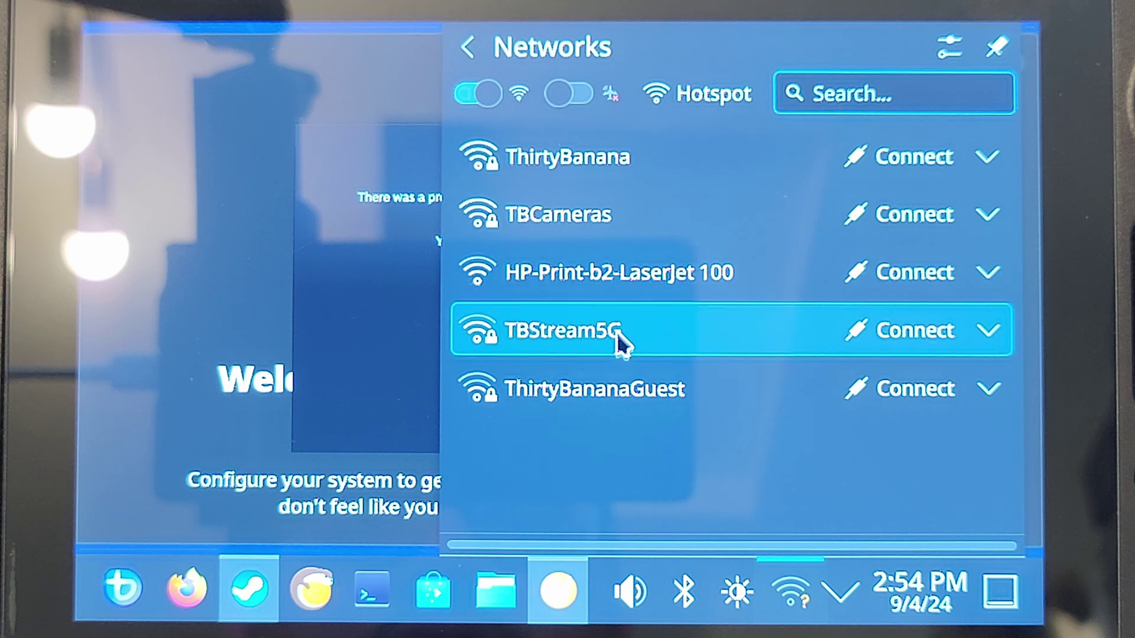
# Connect to the TBStream5G Wi-Fi network and finish the setup wizard
pyautogui.click(928, 337)
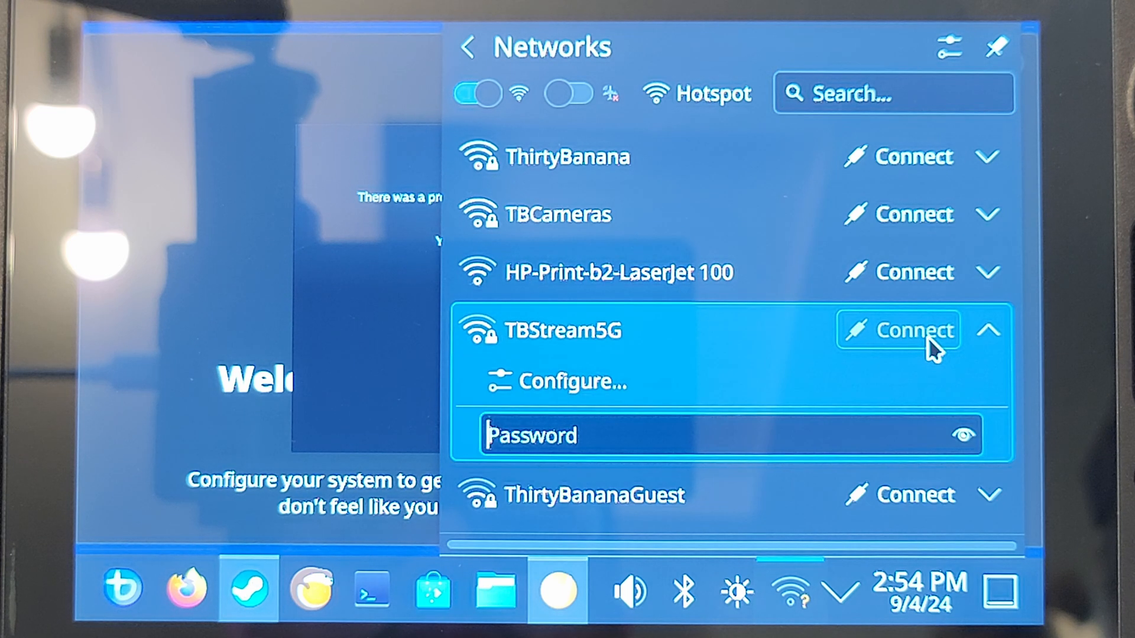
pyautogui.write('*****')
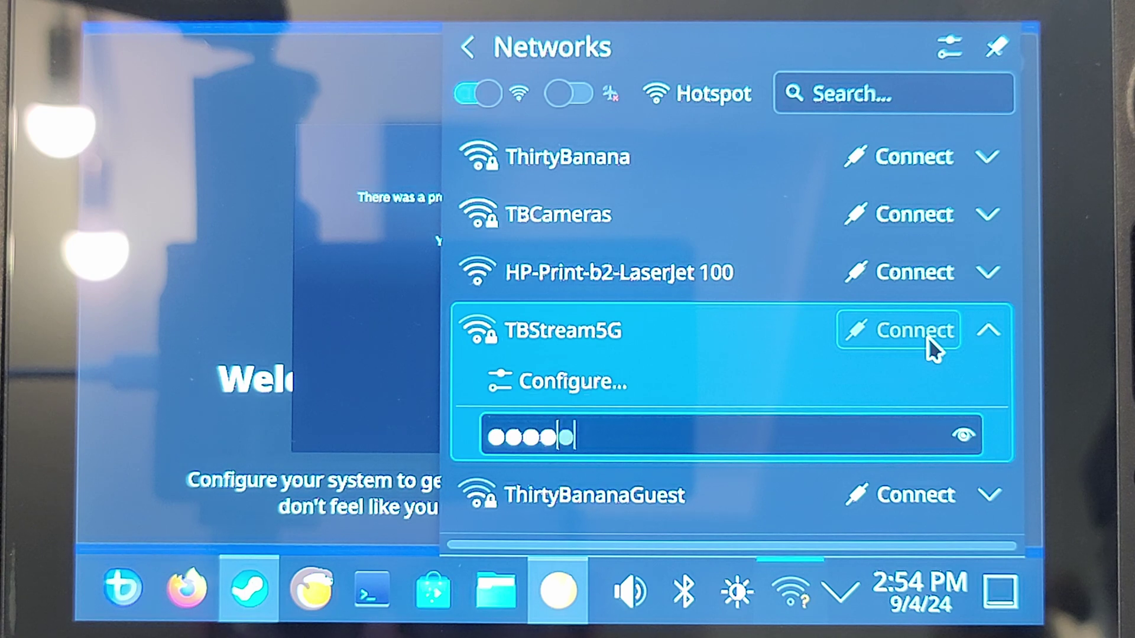
pyautogui.write('*****')
pyautogui.scroll(-2, 831, 297)
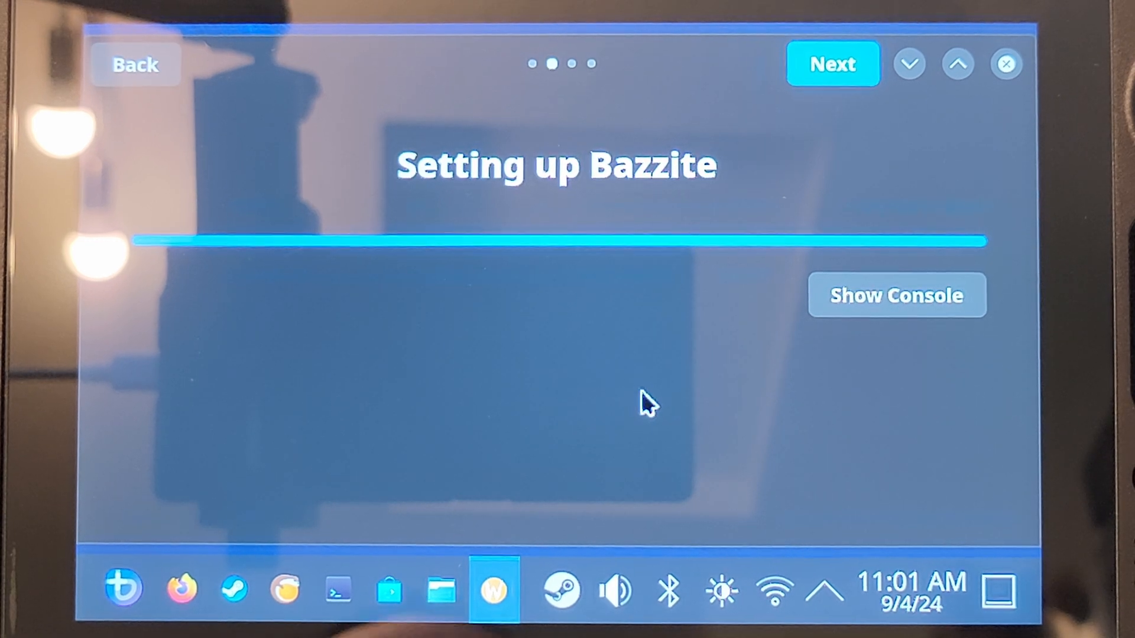
pyautogui.click(796, 65)
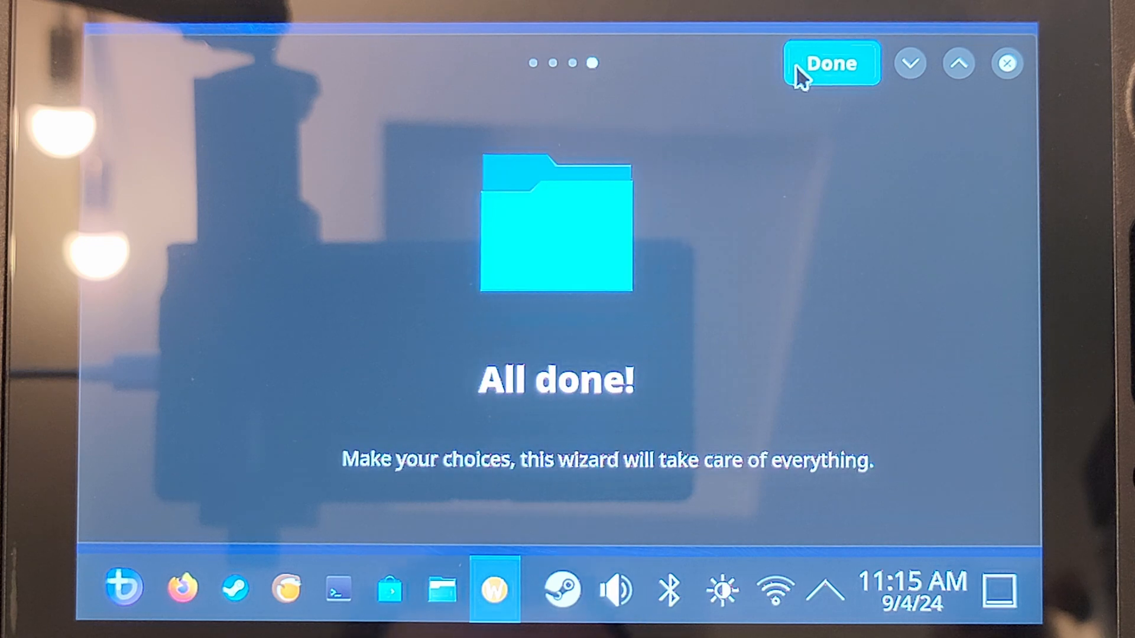
pyautogui.click(796, 64)
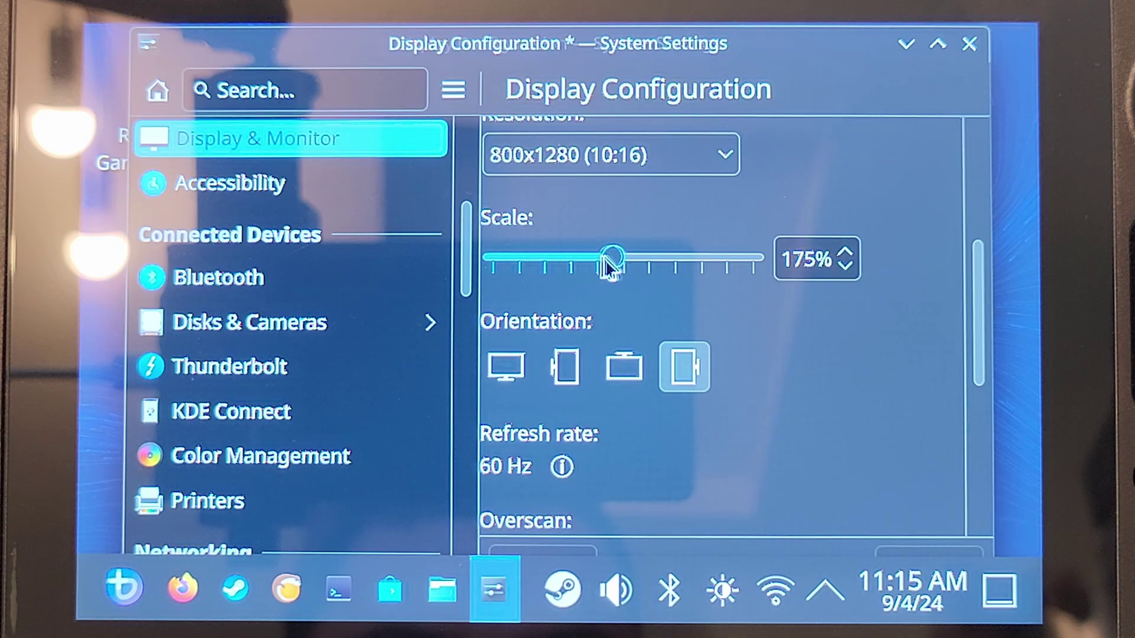
# Set the display scale to 100%, apply and keep it, then continue in Steam's welcome
pyautogui.moveTo(612, 259); pyautogui.dragTo(538, 259)
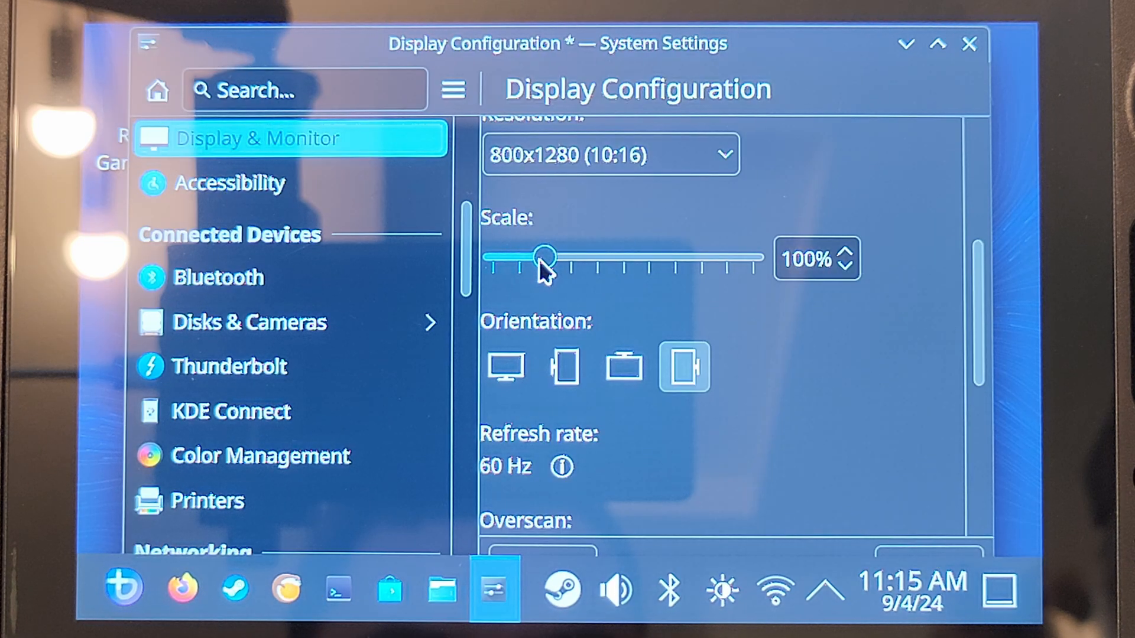
pyautogui.scroll(-5, 728, 399)
pyautogui.click(1003, 542)
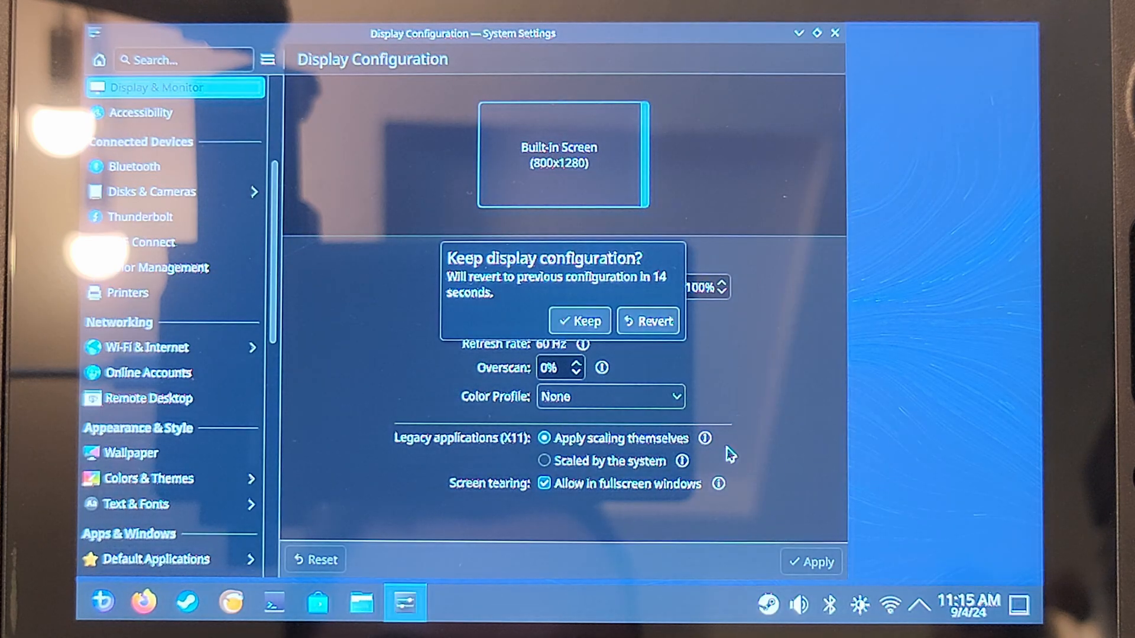
pyautogui.click(584, 323)
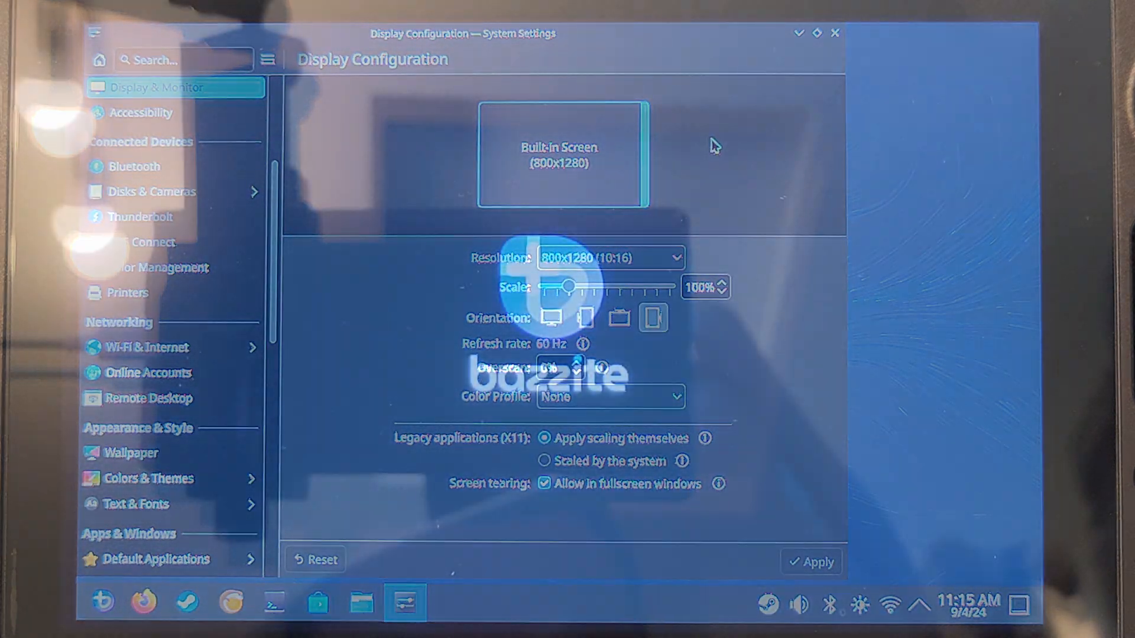
pyautogui.press('Return')
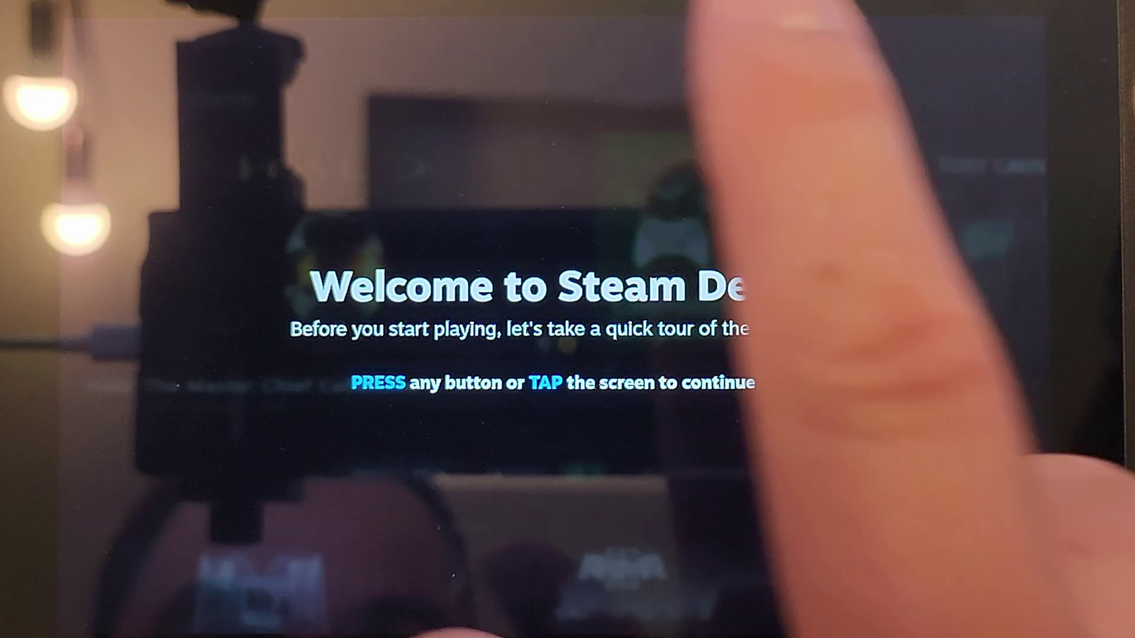
# Skip the welcome tour and reach the gaming mode home screen with recent games
pyautogui.click(736, 54)
pyautogui.press('Return')
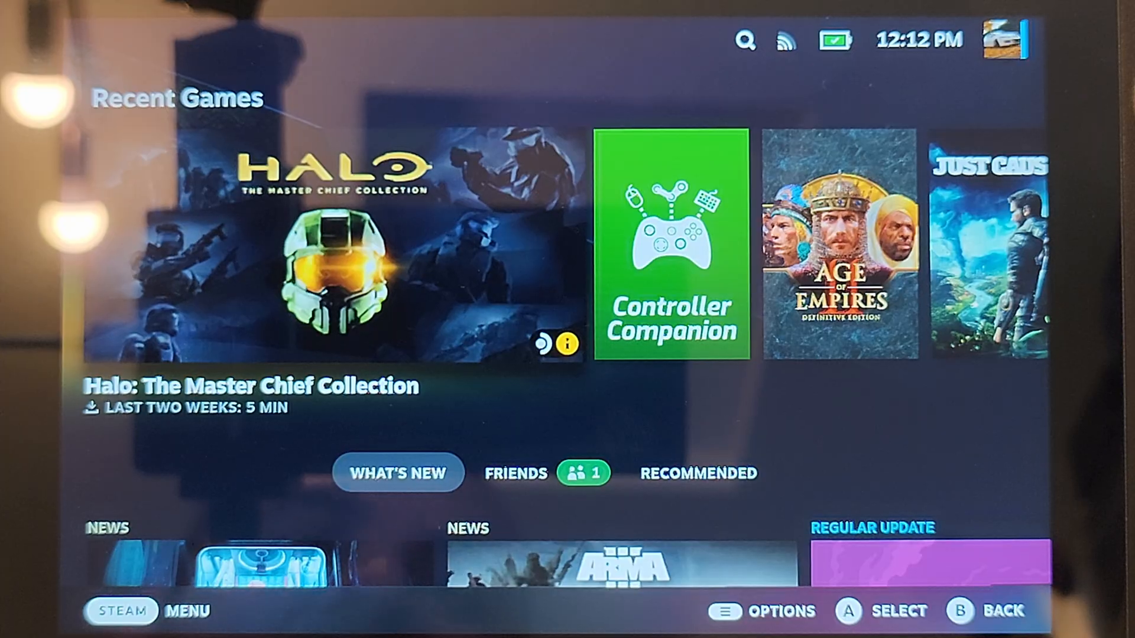
pyautogui.press('Right')
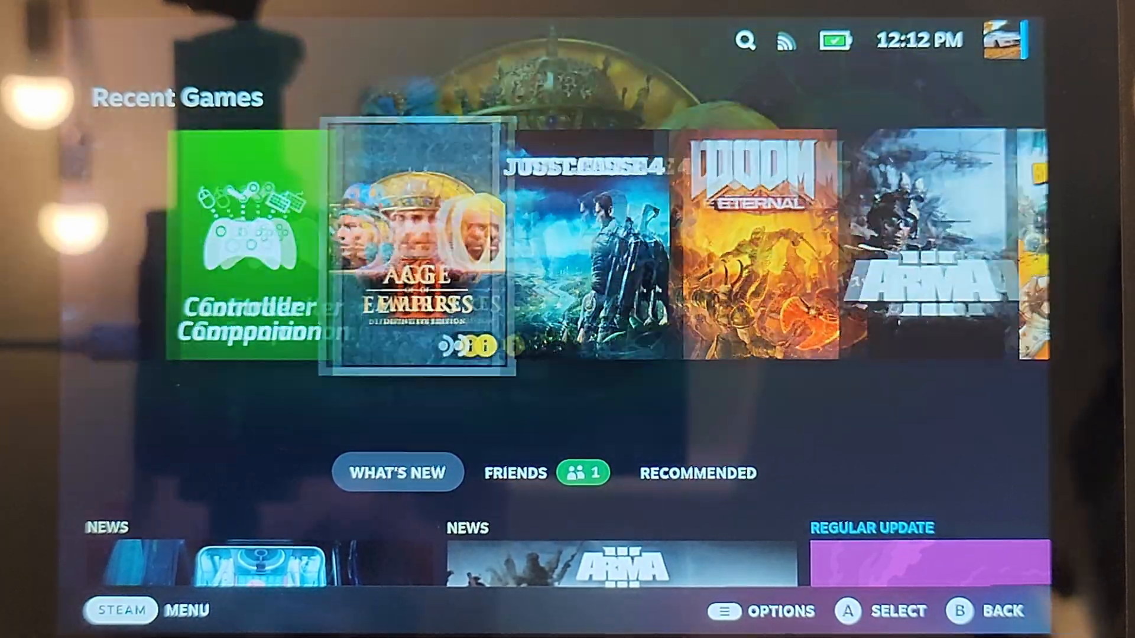
pyautogui.press('Right')
pyautogui.press('Right')
pyautogui.press('Right')
pyautogui.press('Right')
pyautogui.press('Right')
pyautogui.press('Right')
pyautogui.press('Left')
pyautogui.press('Left')
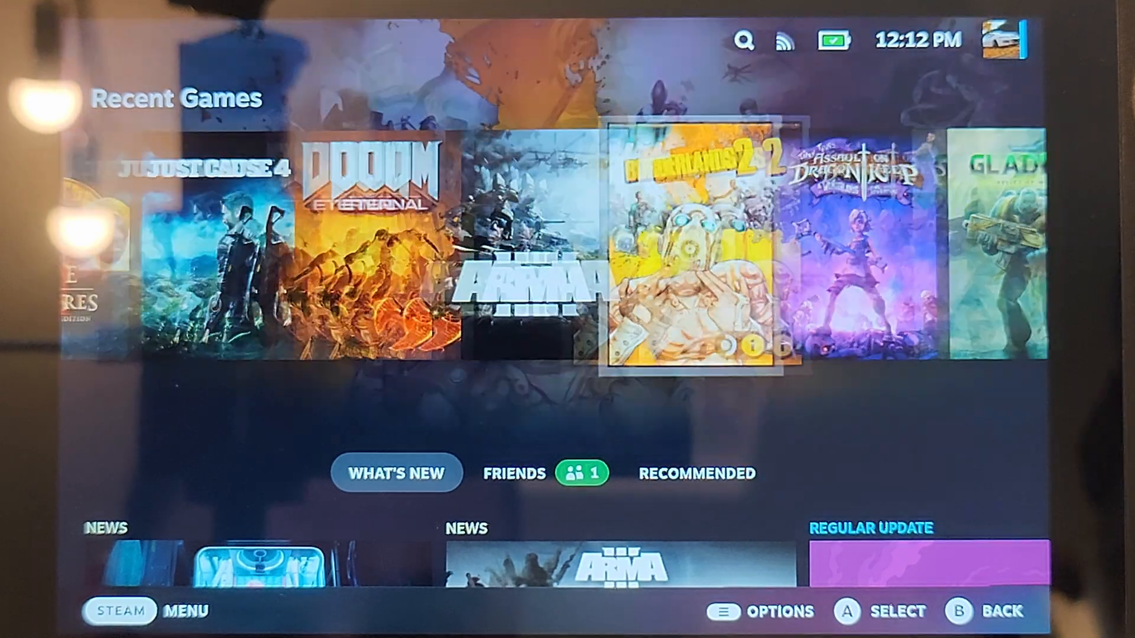
pyautogui.press('Left')
# Use the Steam menu's Power options to switch the Steam Deck to desktop mode
pyautogui.press('super')
pyautogui.press('Down')
pyautogui.press('Down')
pyautogui.press('Down')
pyautogui.press('Down')
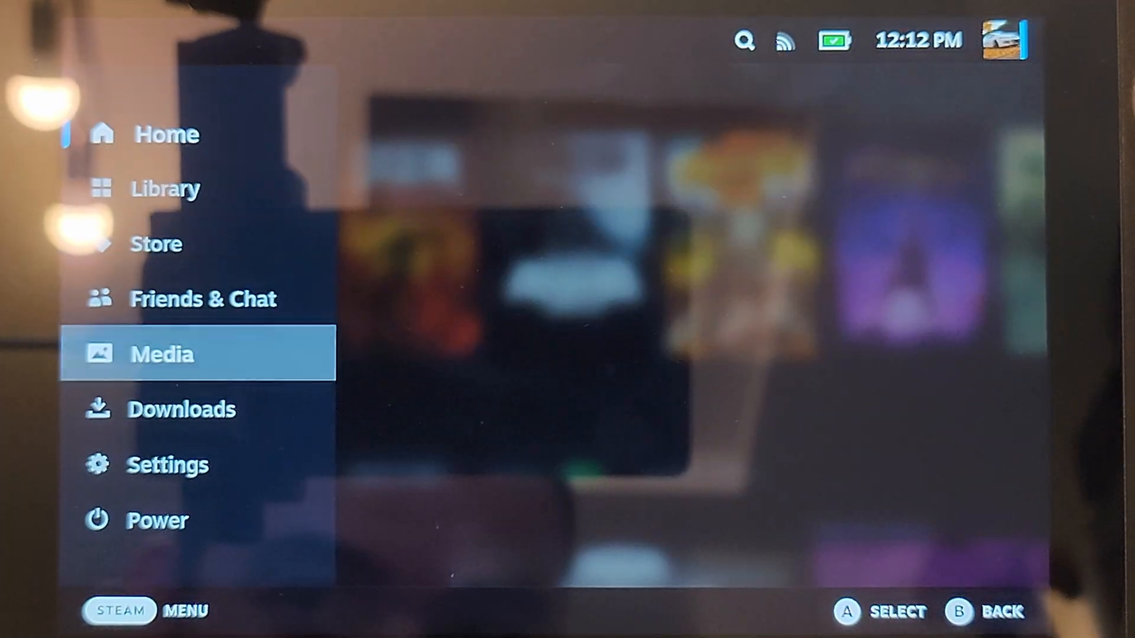
pyautogui.press('Down')
pyautogui.press('Down')
pyautogui.press('Down')
pyautogui.press('Return')
pyautogui.click(500, 428)
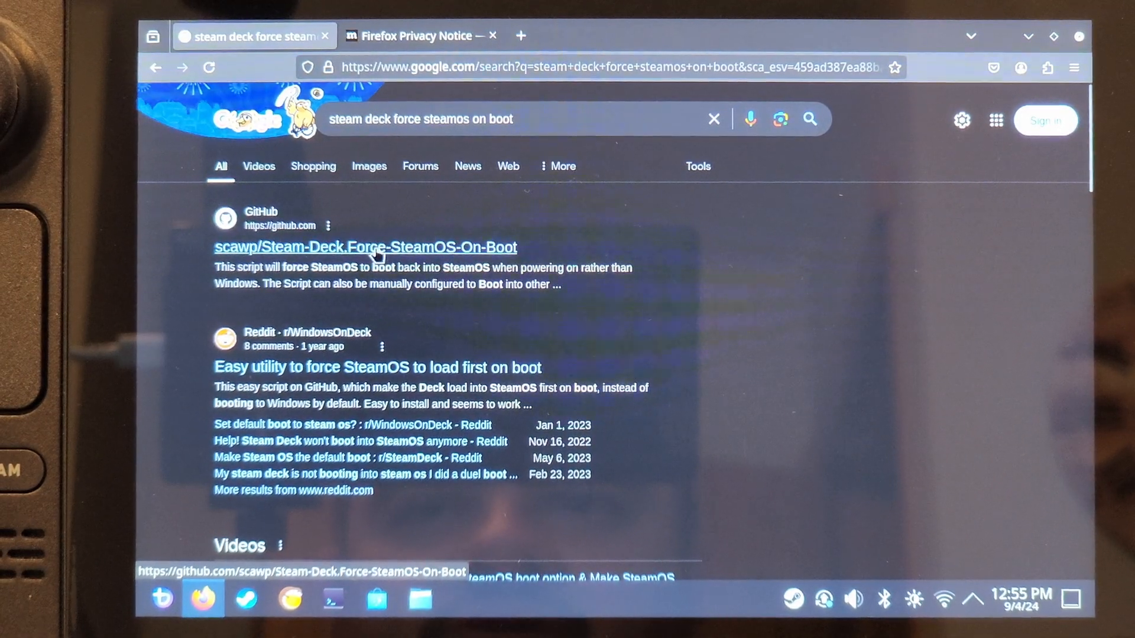
# Run the Force-SteamOS-On-Boot install script from its GitHub page and choose manual boot device selection
pyautogui.click(376, 249)
pyautogui.scroll(-10, 365, 355)
pyautogui.scroll(-1, 347, 425)
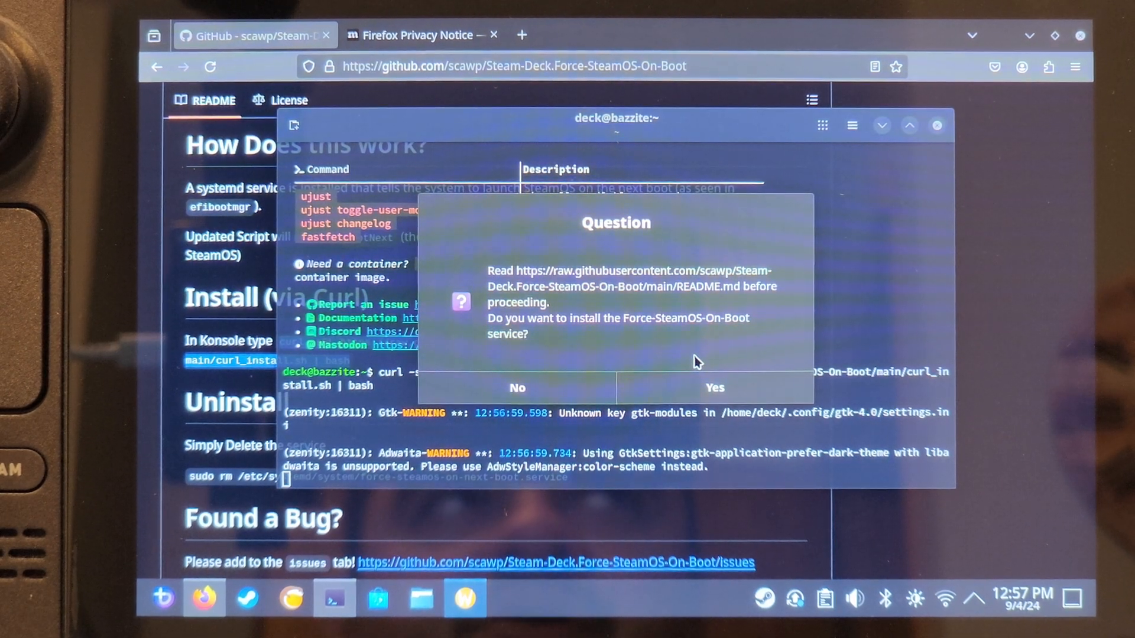
pyautogui.click(698, 387)
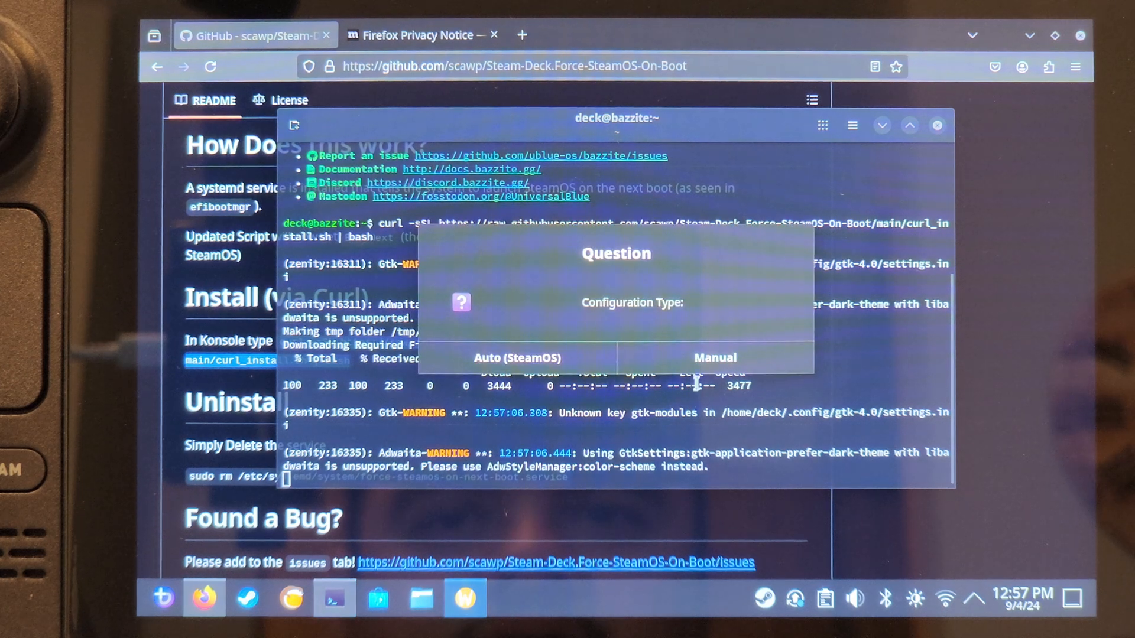
pyautogui.click(691, 362)
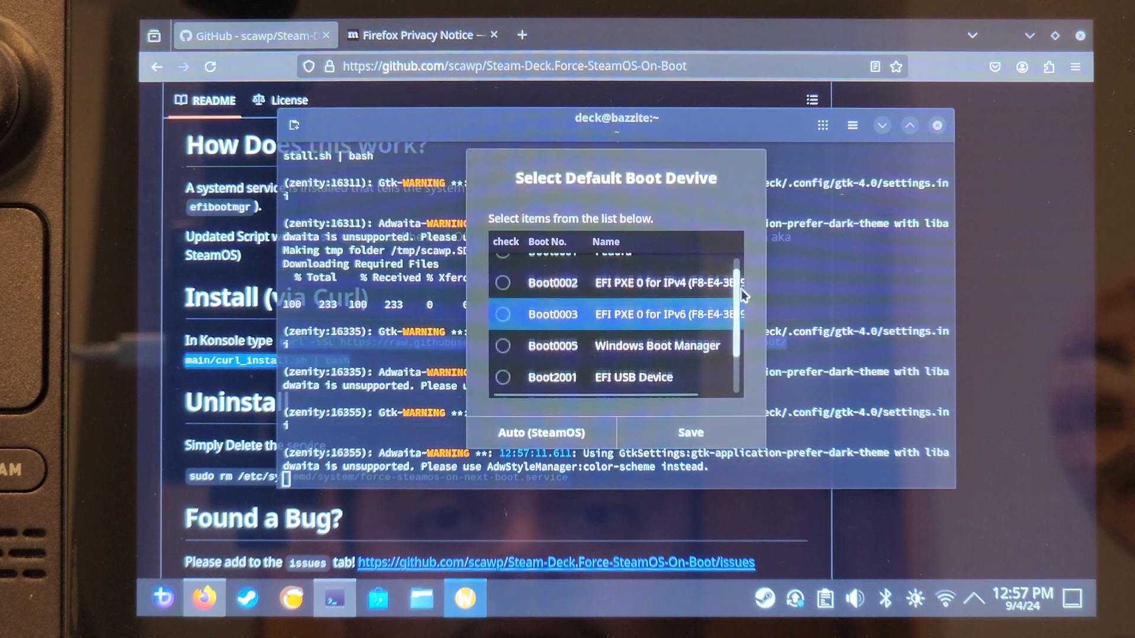
# Set Boot0001 Fedora as the default boot device, save, and authorise with the sudo password
pyautogui.moveTo(741, 290); pyautogui.dragTo(740, 265)
pyautogui.click(659, 268)
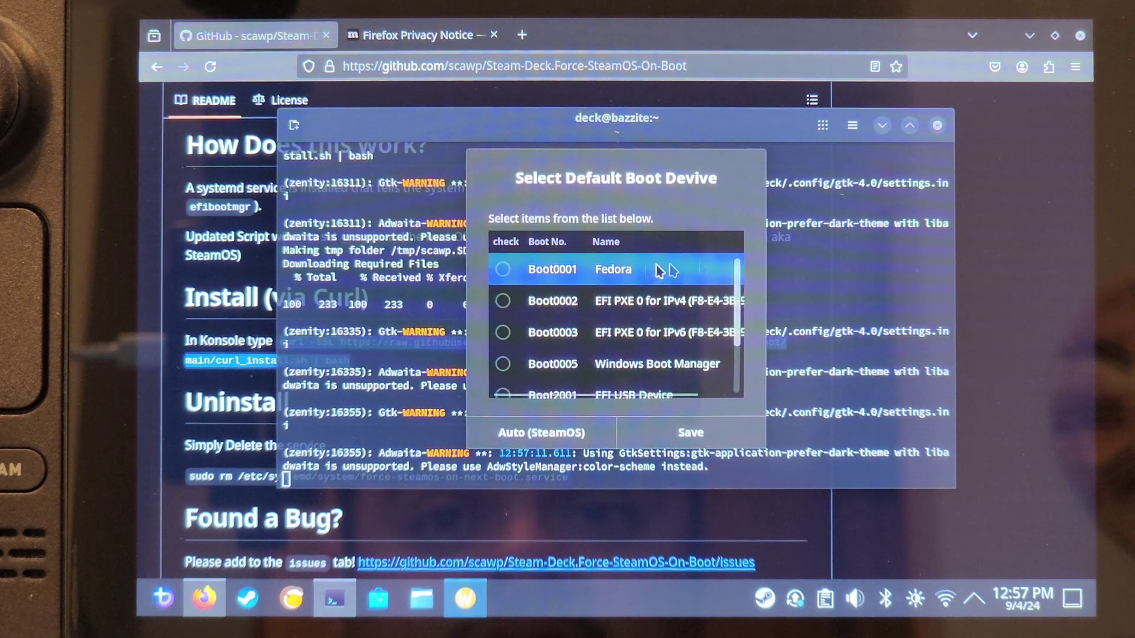
pyautogui.click(609, 273)
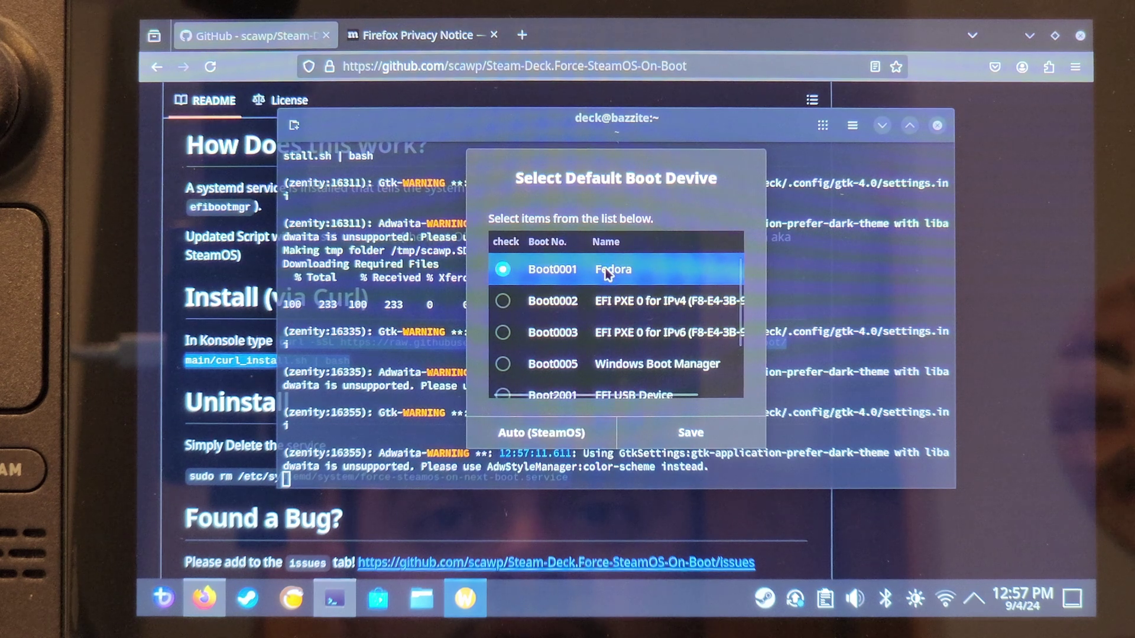
pyautogui.click(672, 433)
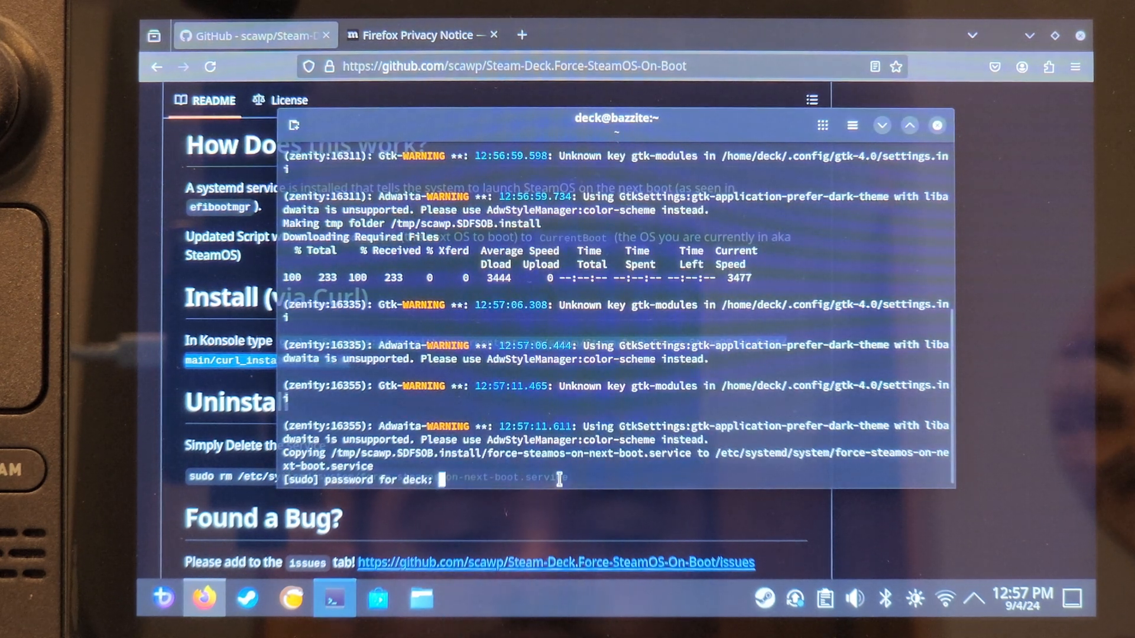
pyautogui.press('Return')
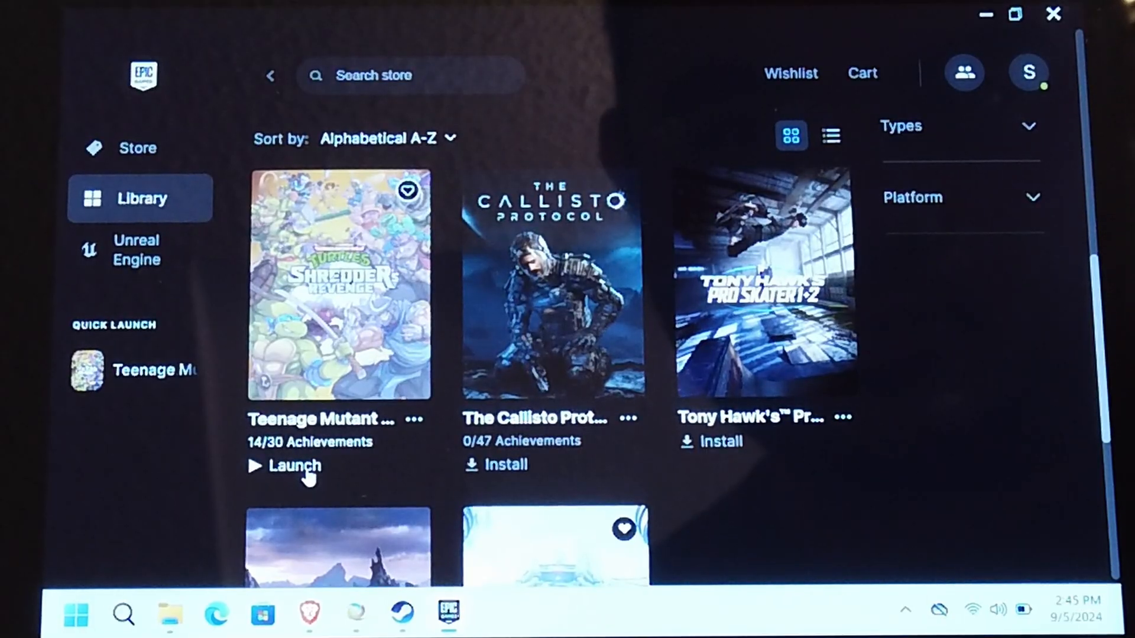
# Launch Teenage Mutant Ninja Turtles: Shredder's Revenge from the Epic Games library
pyautogui.click(306, 466)
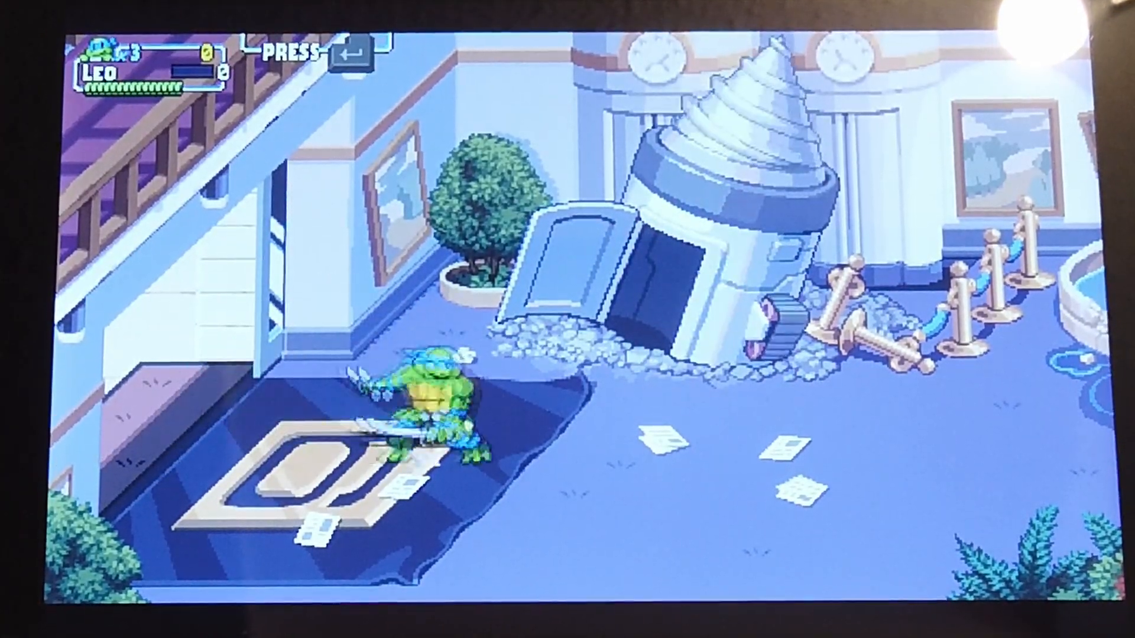
# Walk Leo right through the lobby, slashing, throwing and dive-attacking Foot soldiers
pyautogui.press('Right')
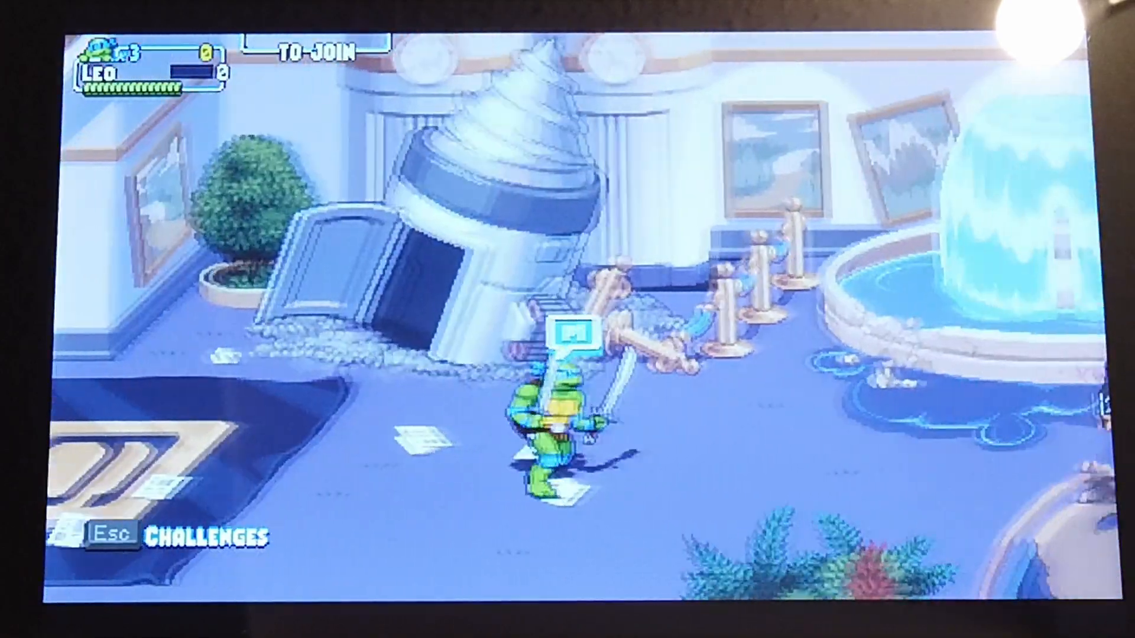
pyautogui.press('Right')
pyautogui.press('j')
pyautogui.press('j')
pyautogui.press('j')
pyautogui.press('j')
pyautogui.press('j')
pyautogui.press('j')
pyautogui.press('j')
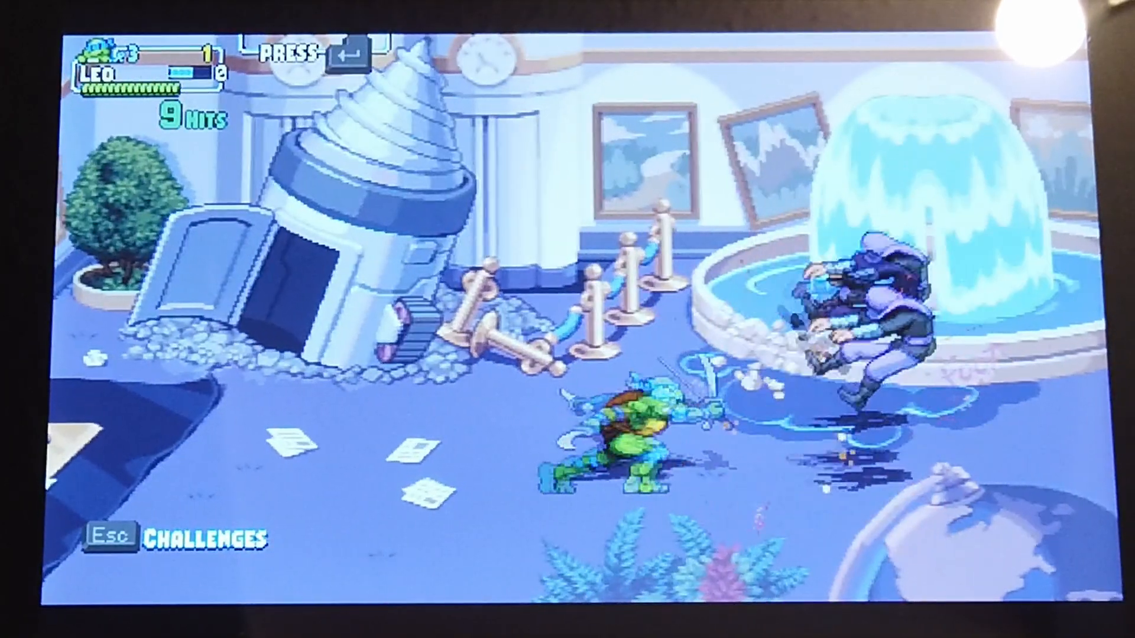
pyautogui.press('Right')
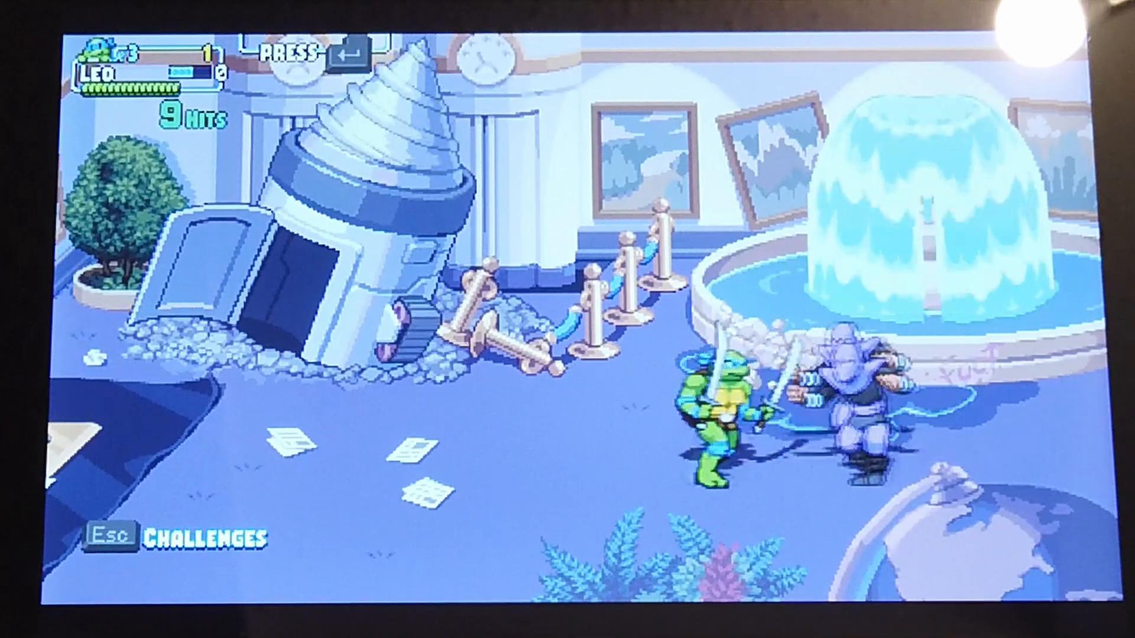
pyautogui.press('j')
pyautogui.press('j')
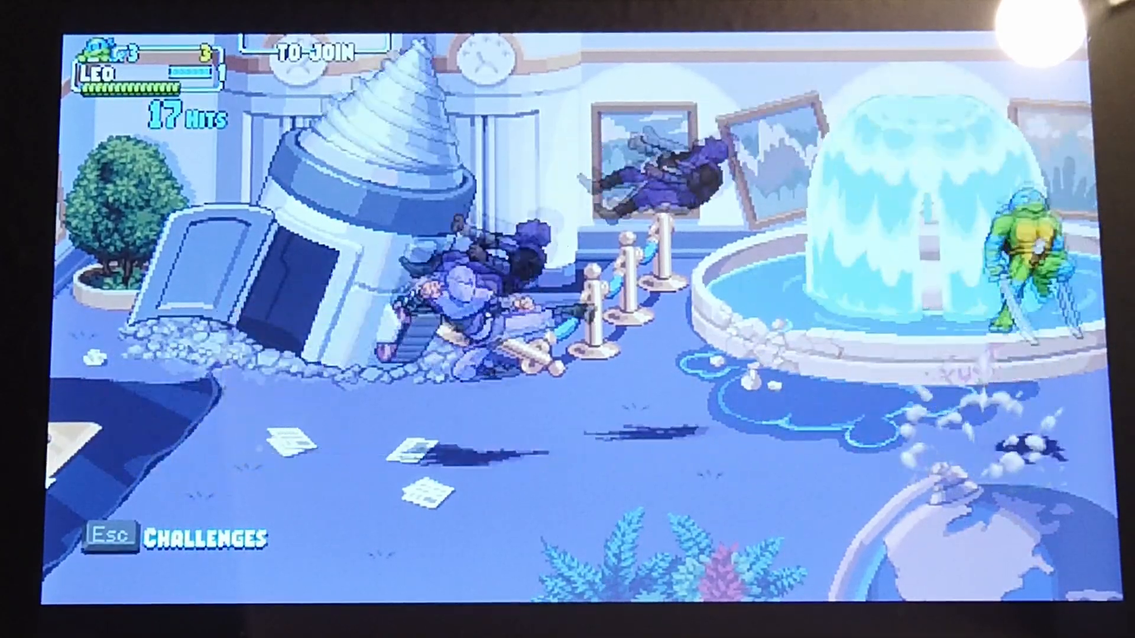
pyautogui.press('k')
pyautogui.press('j')
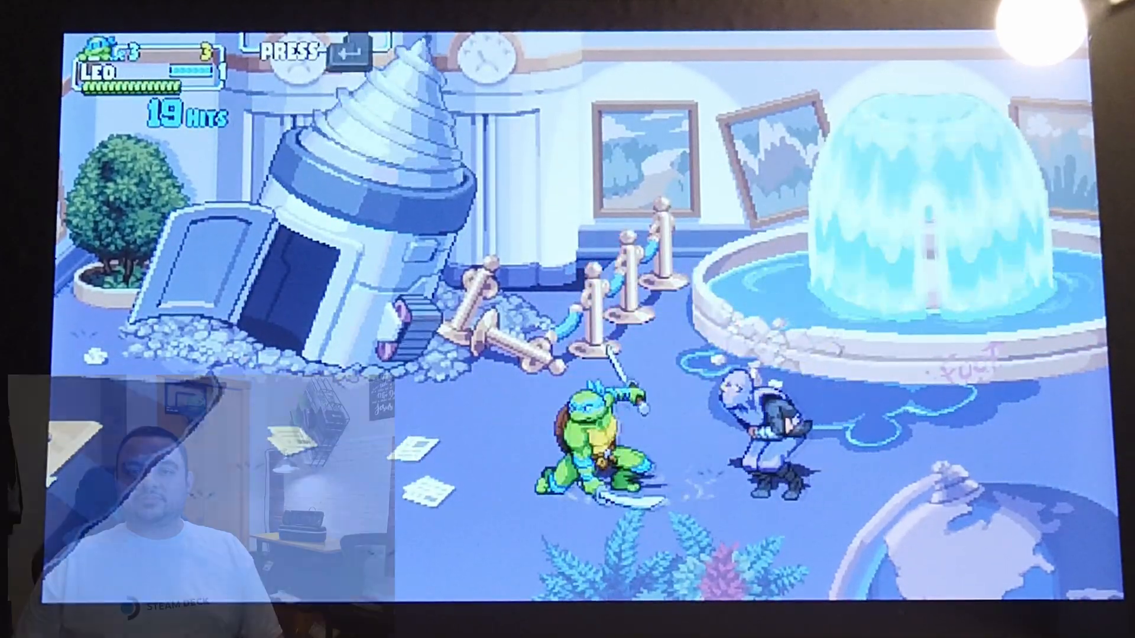